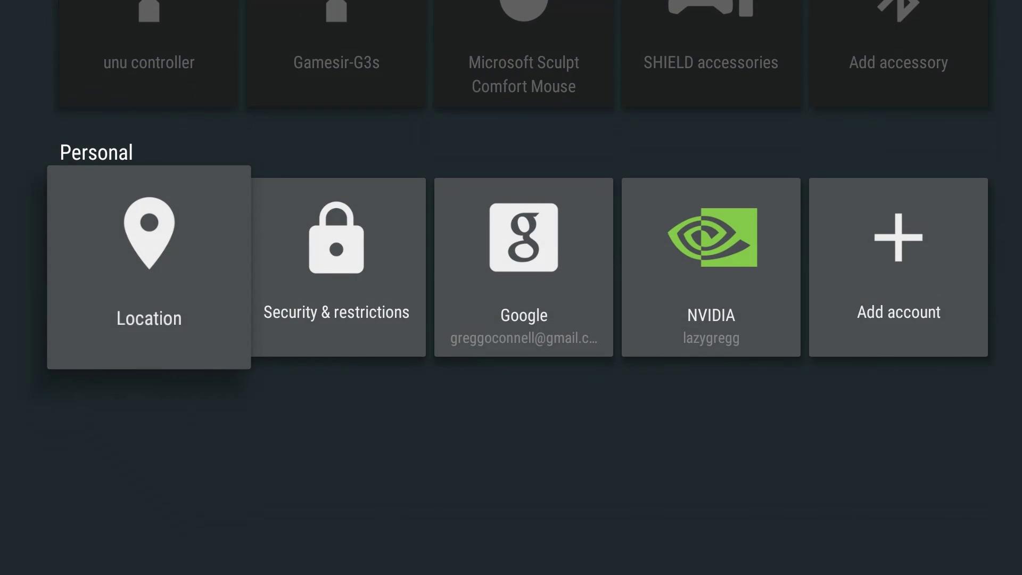
# - Confirm Unknown sources is On under Security & restrictions, then return to the home screen
pyautogui.press('Right')
pyautogui.press('Return')
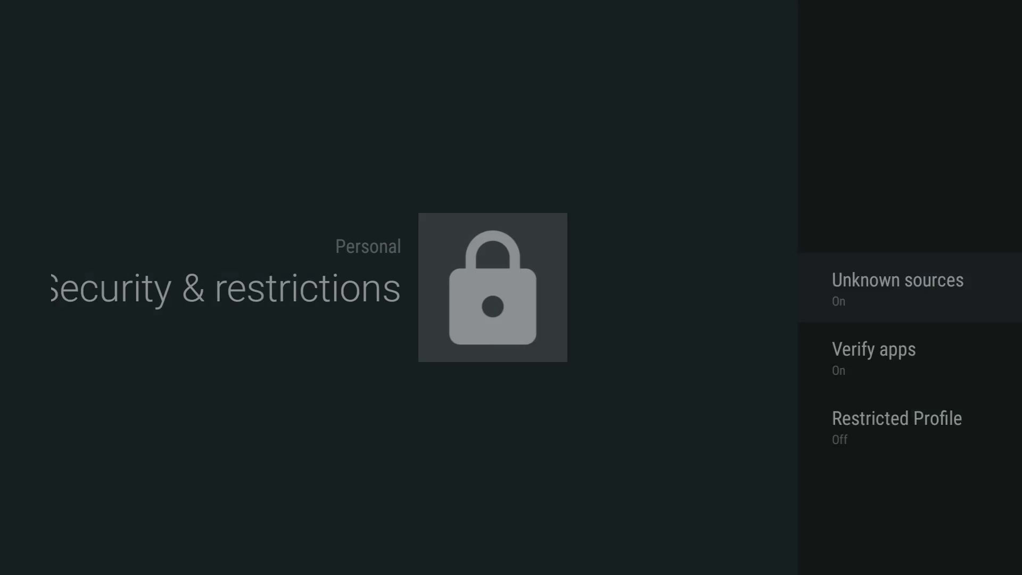
pyautogui.press('Return')
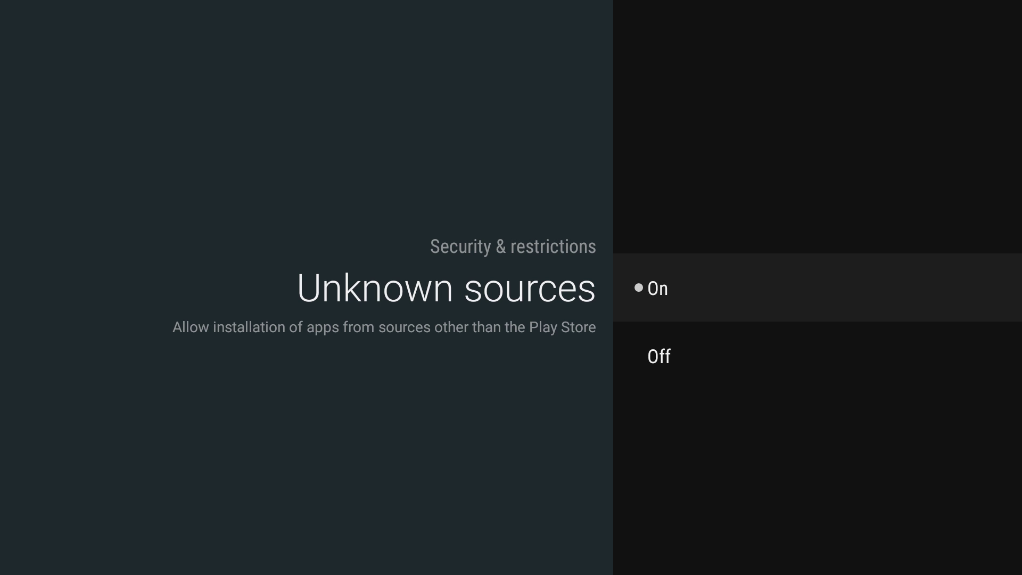
pyautogui.press('Home')
# - Highlight the ES File Explorer tile in the home screen's Apps row
pyautogui.press('Down')
pyautogui.press('Down')
pyautogui.press('Down')
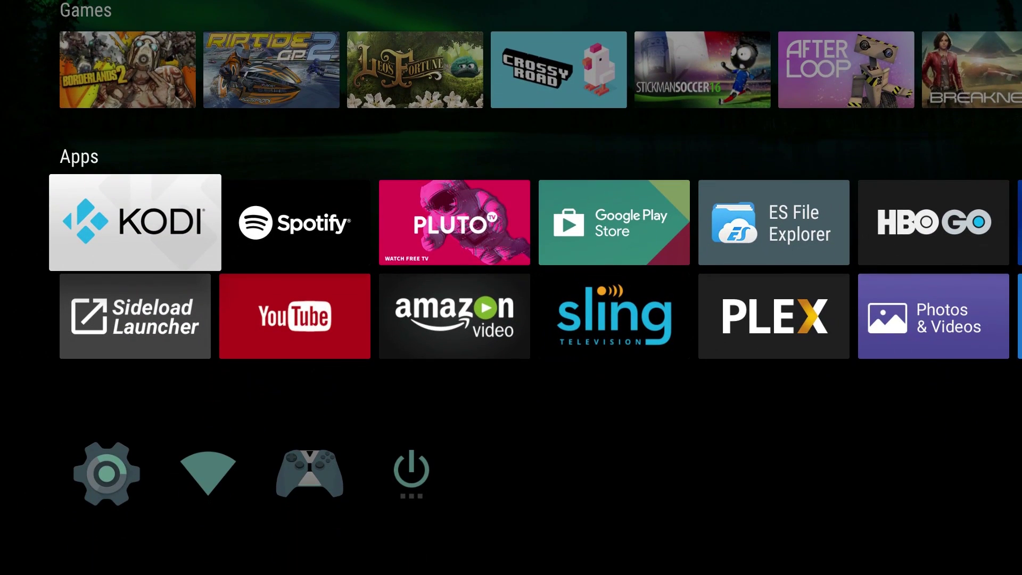
pyautogui.press('Right')
pyautogui.press('Right')
pyautogui.press('Right')
pyautogui.press('Right')
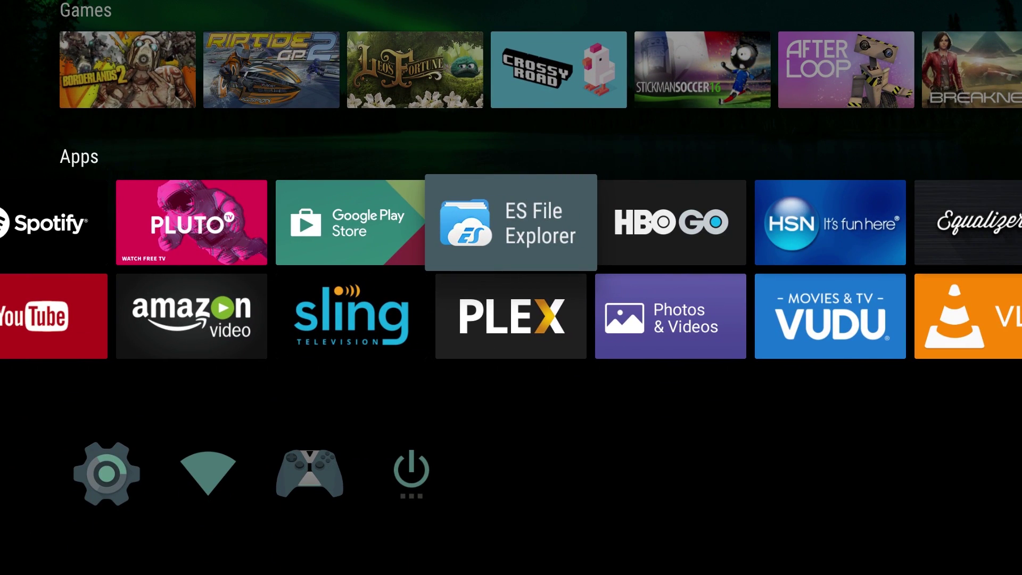
pyautogui.press('Left')
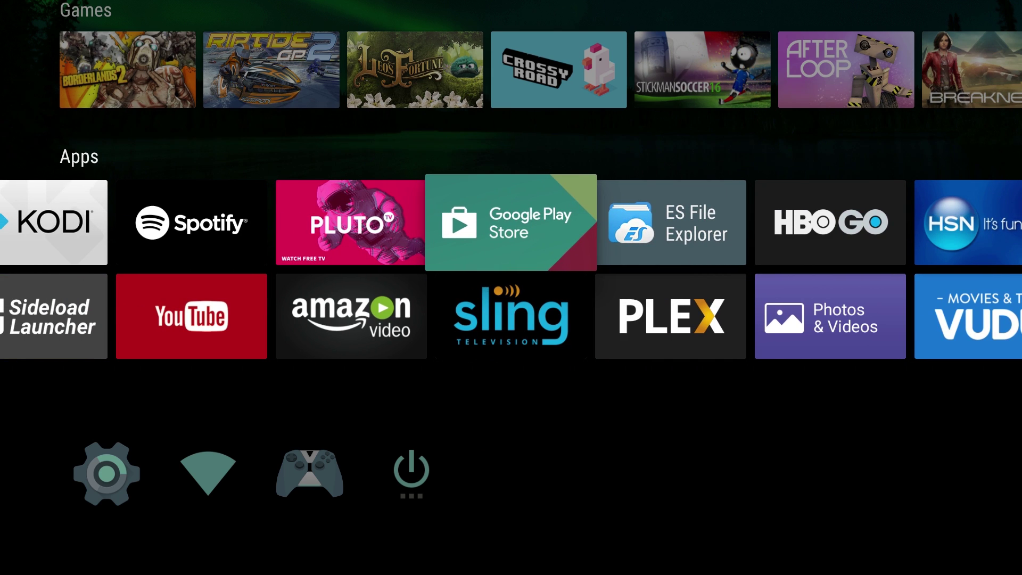
pyautogui.press('Right')
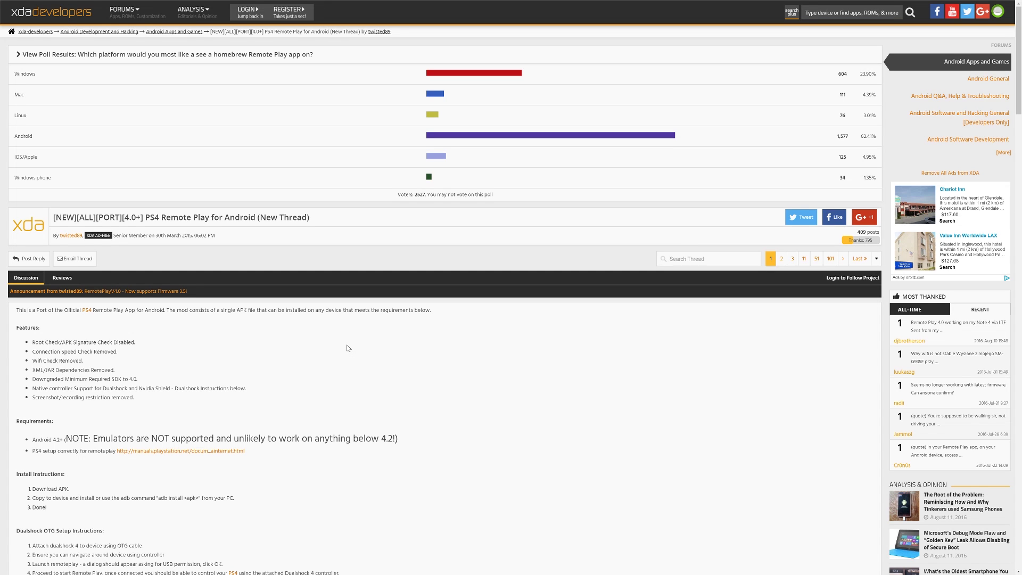
# - Scroll down to the thread's DOWNLOADS list of MEGA and Zippyshare APK links
pyautogui.scroll(-3, 235, 322)
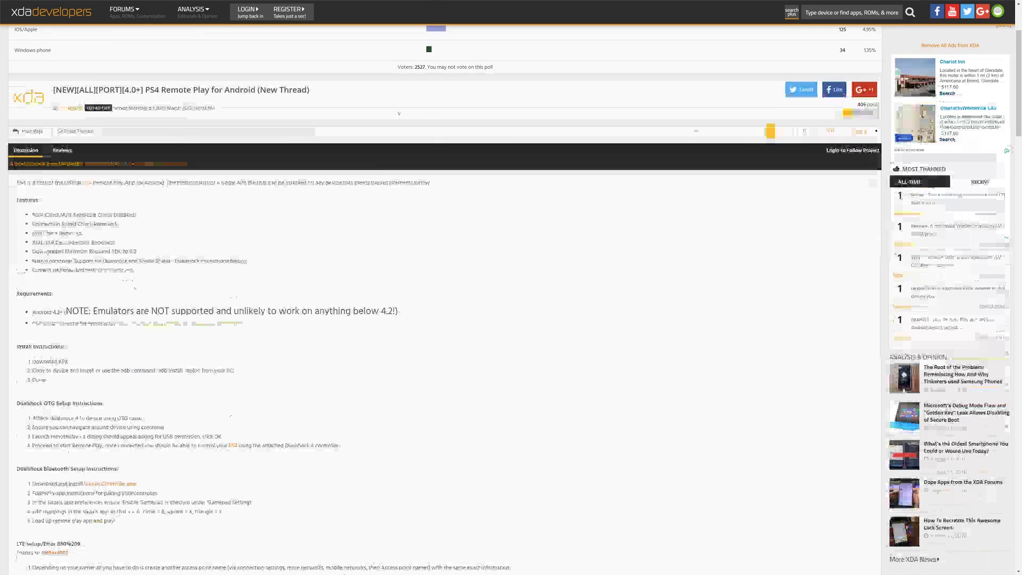
pyautogui.scroll(-3, 230, 316)
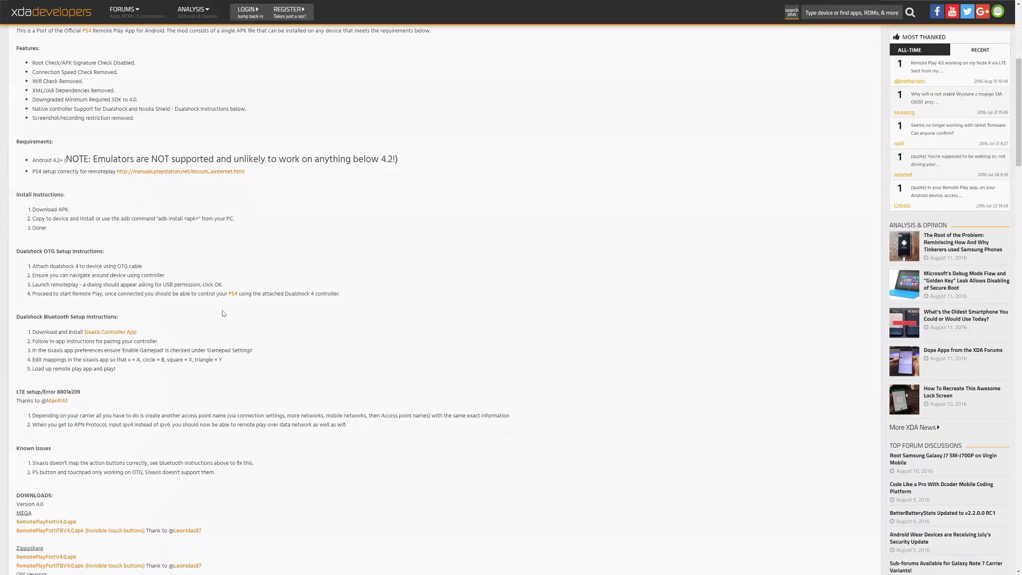
pyautogui.scroll(-1, 506, 315)
pyautogui.scroll(-3, 212, 312)
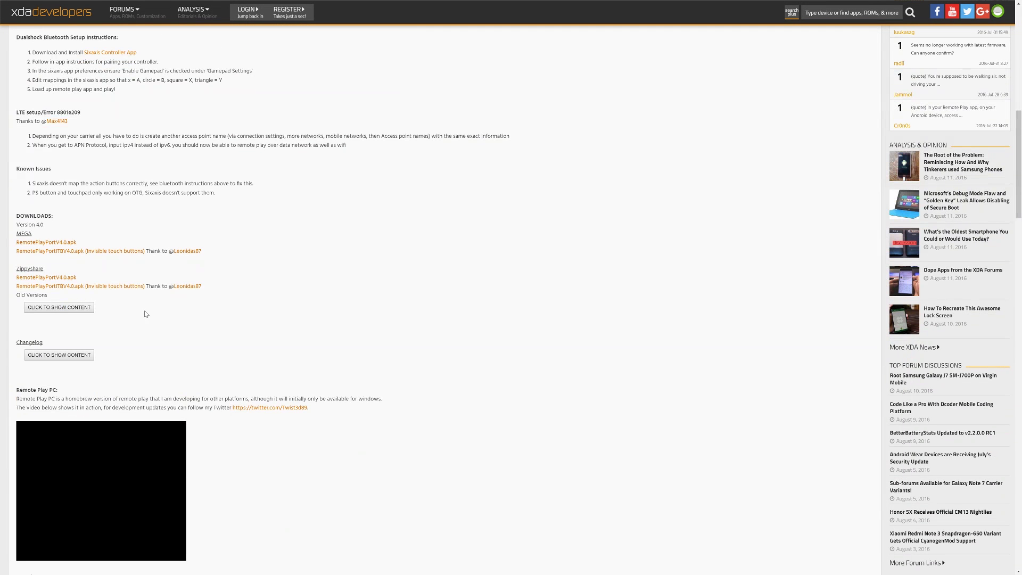
pyautogui.moveTo(94, 298); pyautogui.dragTo(16, 215)
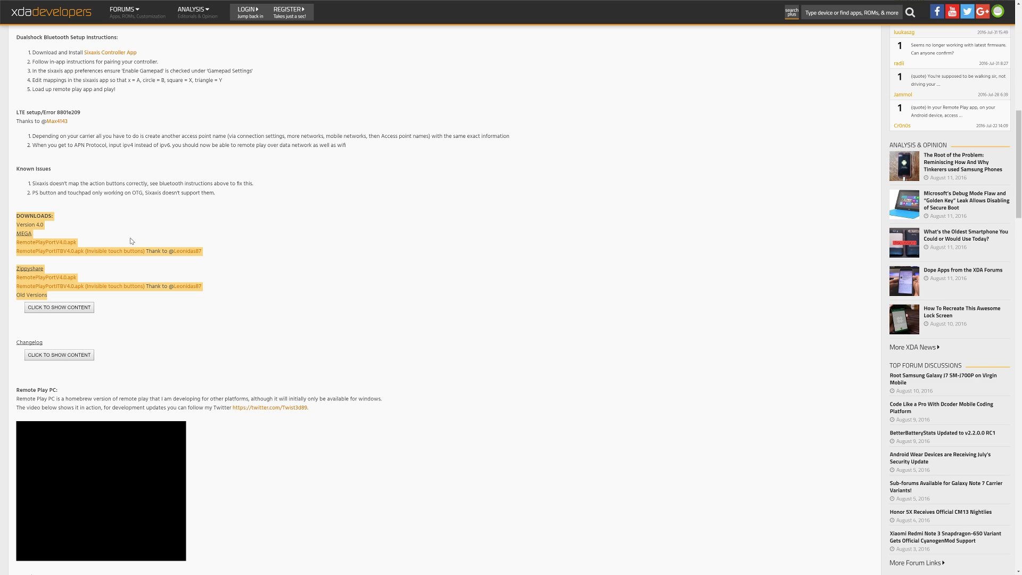
pyautogui.click(257, 271)
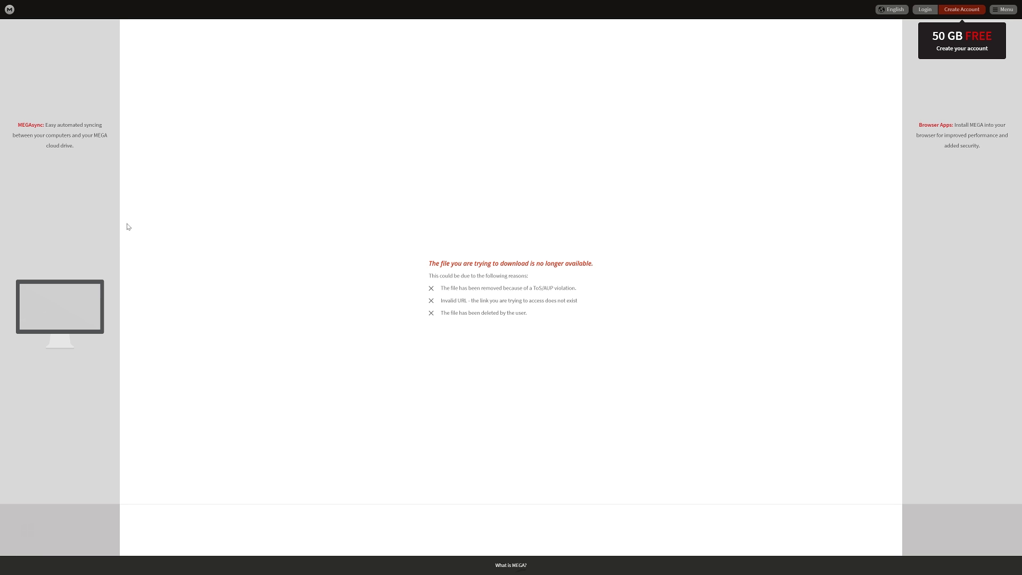
# - Save RemotePlayPortITBV4.0.apk from Zippyshare to the LEXAR (I:) drive
pyautogui.rightClick(268, 125)
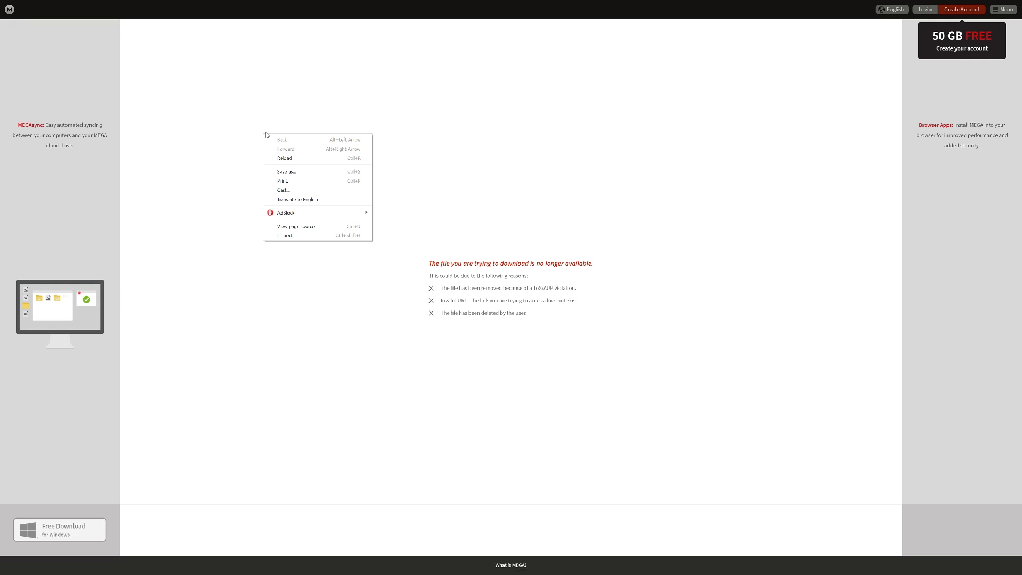
pyautogui.click(49, 75)
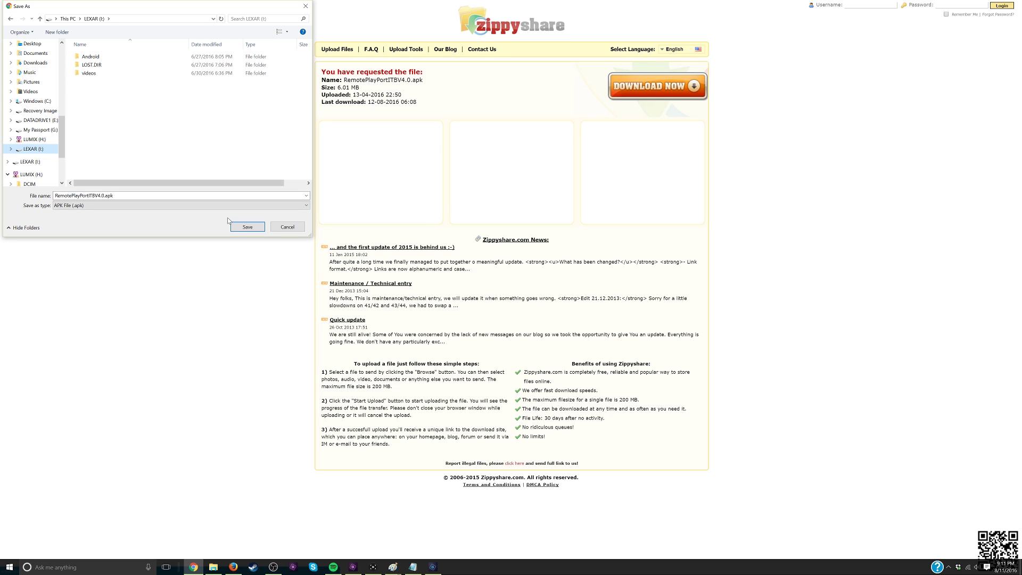
pyautogui.click(246, 227)
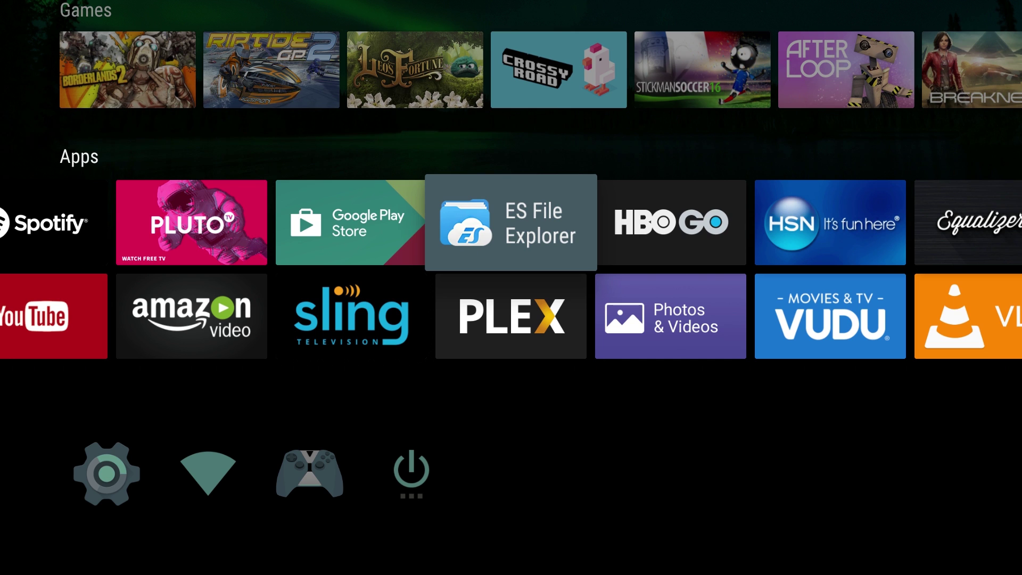
# - Launch ES File Explorer and expand the Local storage section in its sidebar
pyautogui.press('Return')
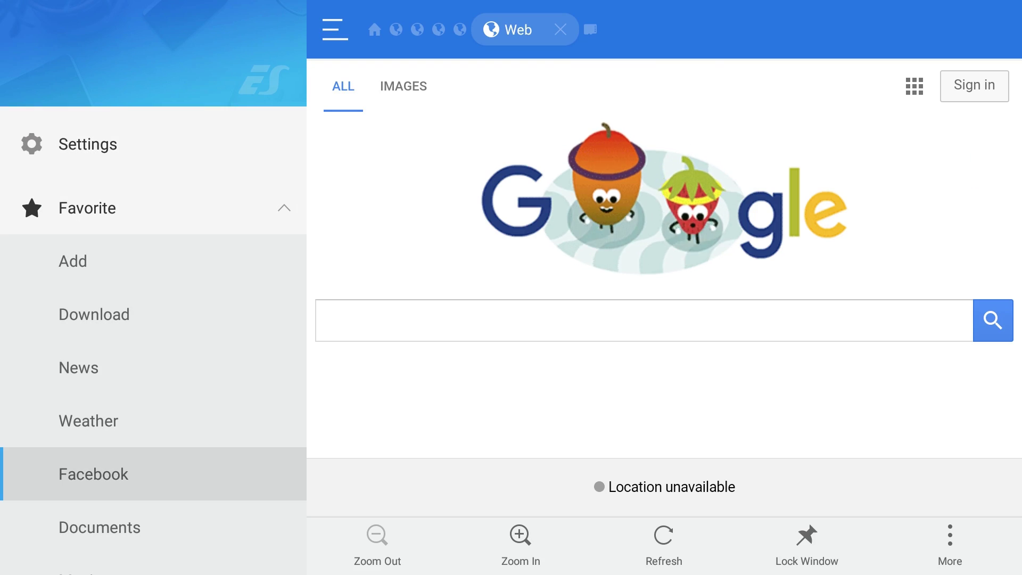
pyautogui.press('Down')
pyautogui.press('Down')
pyautogui.press('Down')
pyautogui.press('Down')
pyautogui.press('Down')
pyautogui.press('Down')
pyautogui.press('Down')
pyautogui.press('Down')
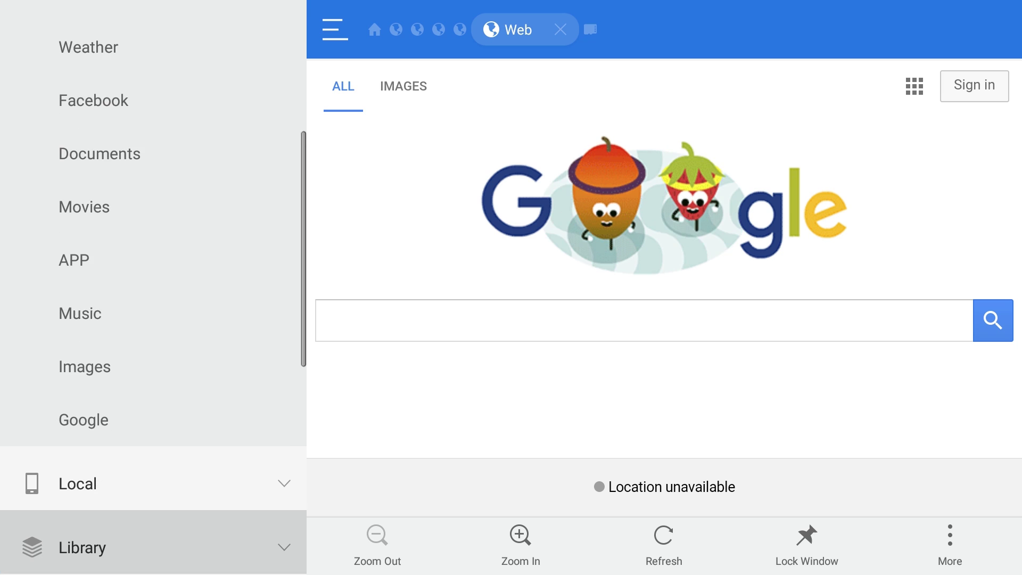
pyautogui.press('Down')
pyautogui.press('Down')
pyautogui.press('Down')
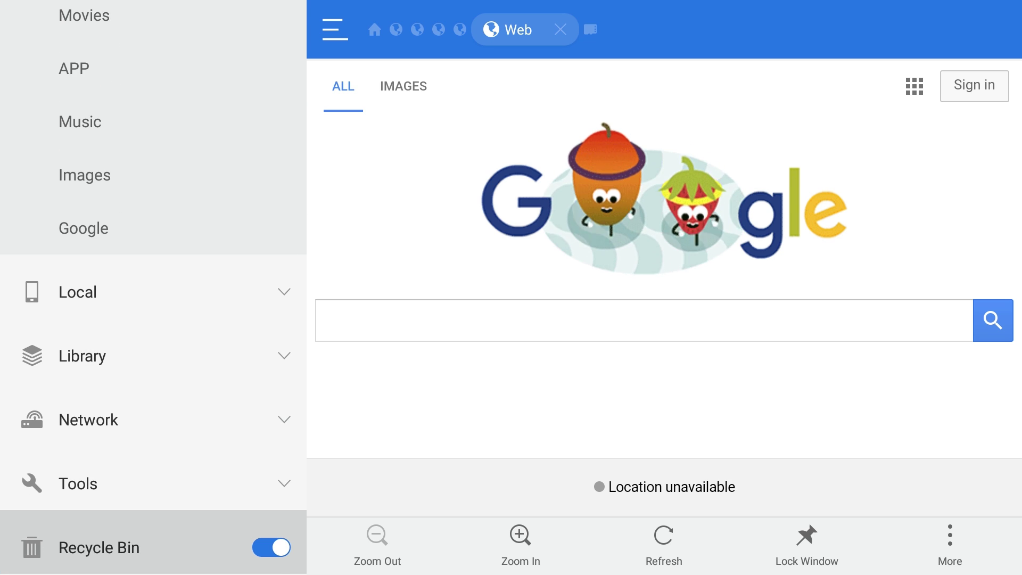
pyautogui.press('Down')
pyautogui.press('Down')
pyautogui.press('Down')
pyautogui.press('Up')
pyautogui.press('Up')
pyautogui.press('Up')
pyautogui.press('Up')
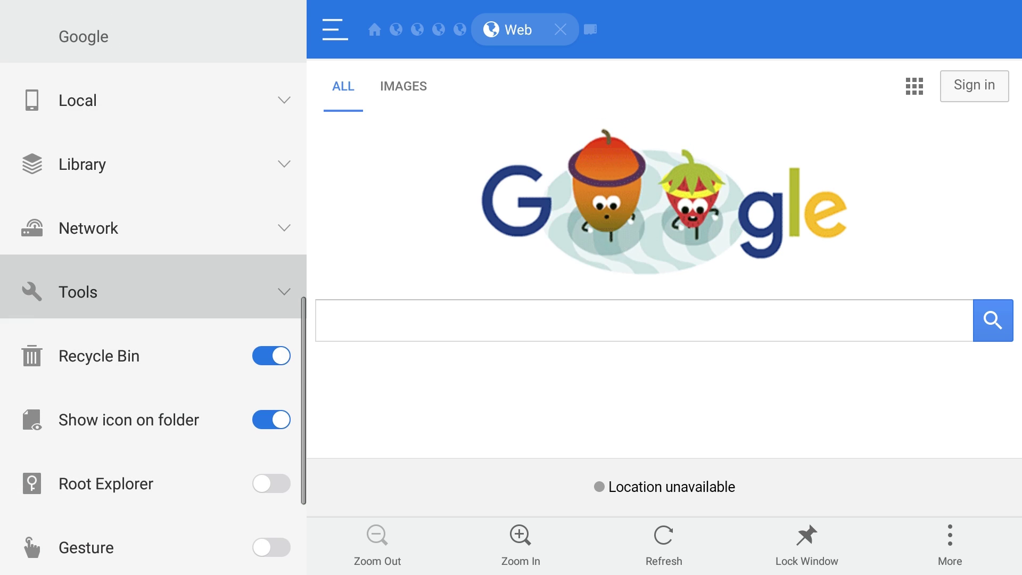
pyautogui.press('Up')
pyautogui.press('Up')
pyautogui.press('Up')
pyautogui.press('Up')
pyautogui.press('Return')
pyautogui.press('Down')
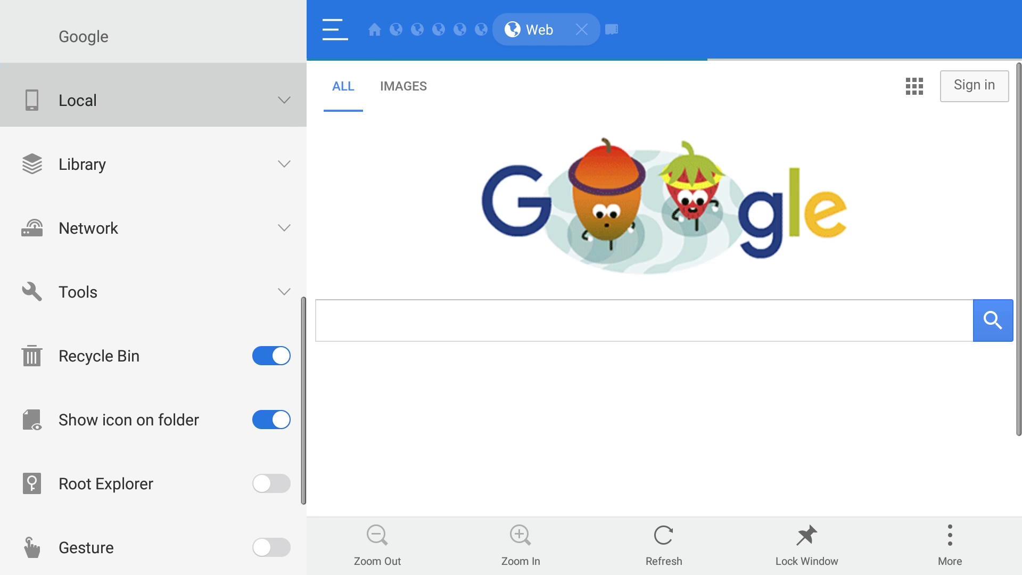
pyautogui.press('Return')
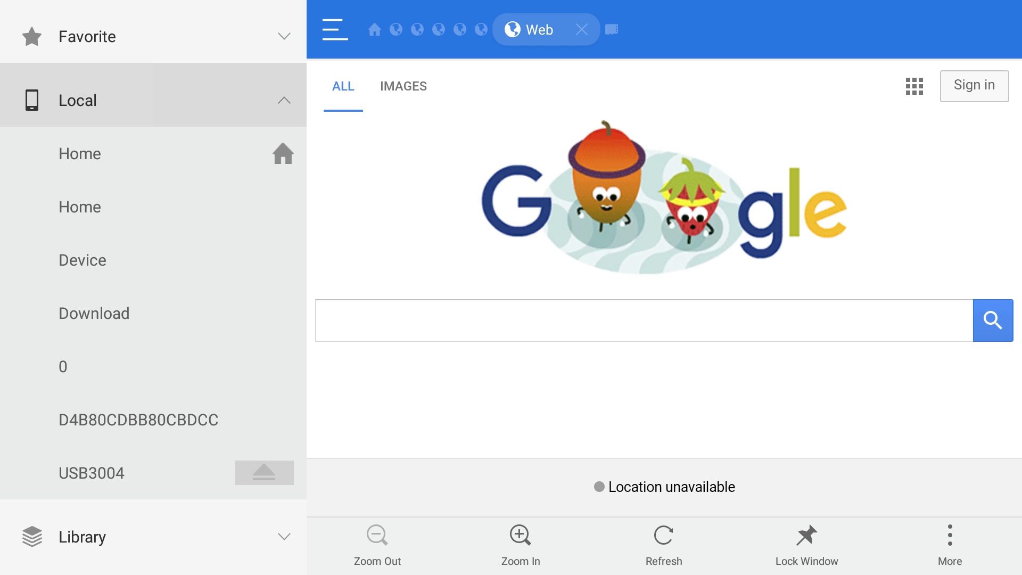
# - Open the USB3004 drive and allow the file manager access to it
pyautogui.press('Down')
pyautogui.press('Down')
pyautogui.press('Down')
pyautogui.press('Down')
pyautogui.press('Down')
pyautogui.press('Down')
pyautogui.press('Down')
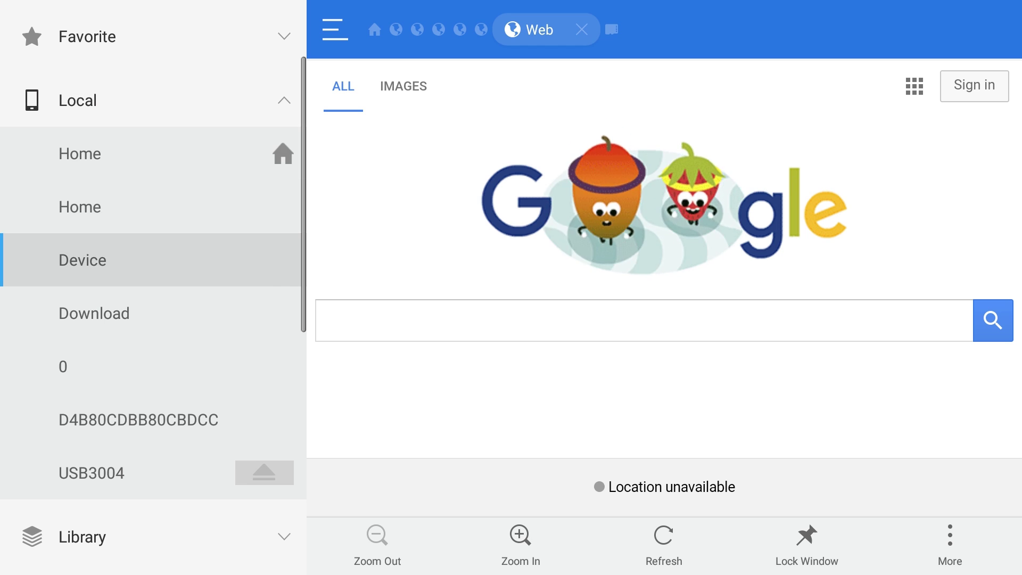
pyautogui.press('Return')
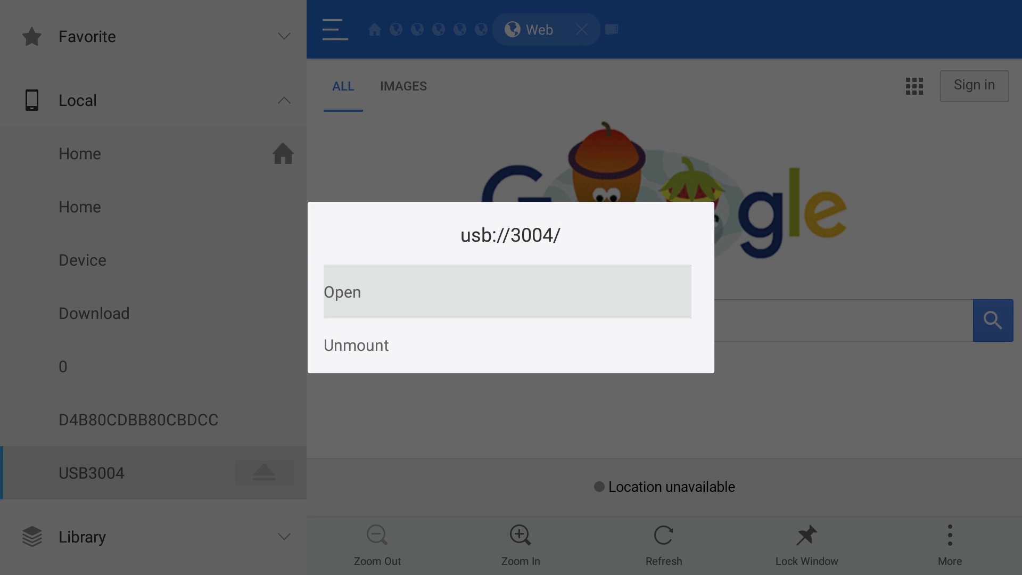
pyautogui.press('Return')
pyautogui.press('Down')
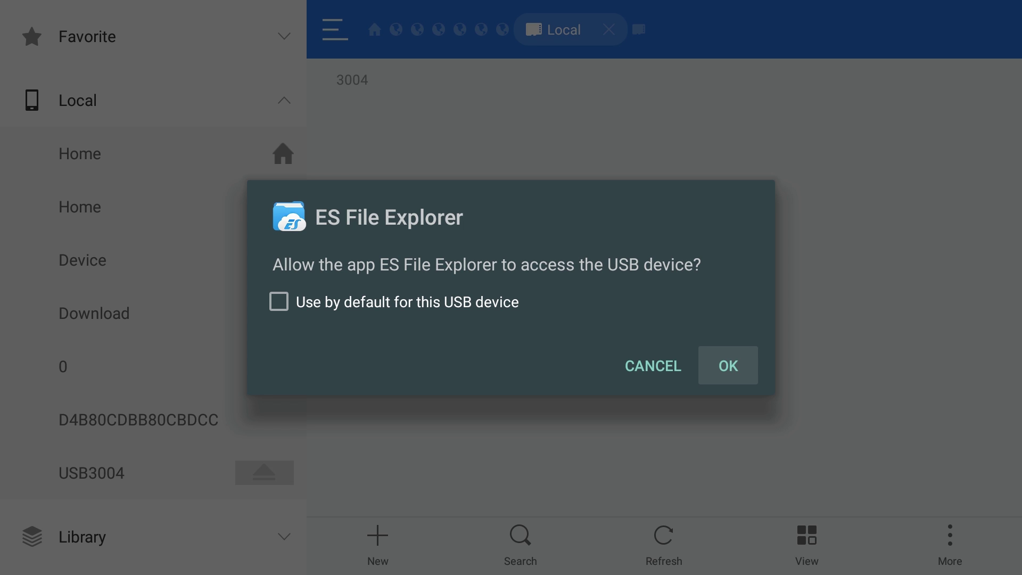
pyautogui.press('Return')
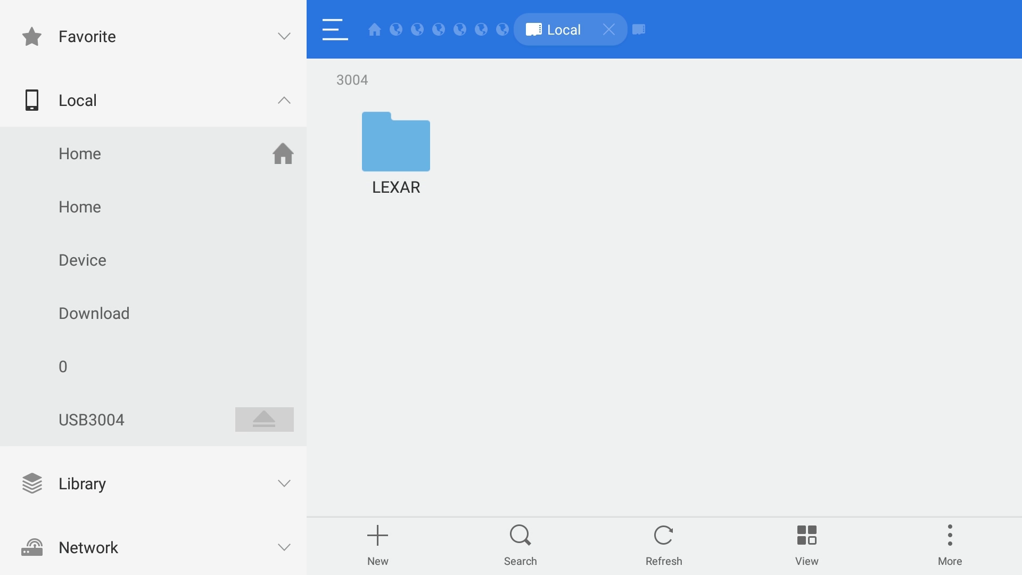
# - Open the LEXAR folder and show the properties of RemotePlayPortITBV4.0.apk
pyautogui.press('Return')
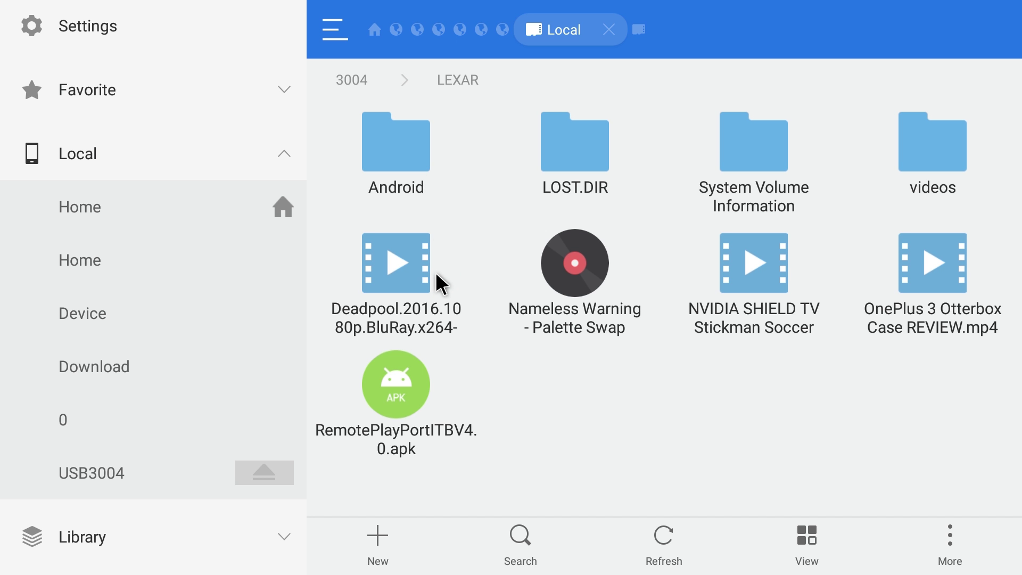
pyautogui.press('Down')
pyautogui.press('Right')
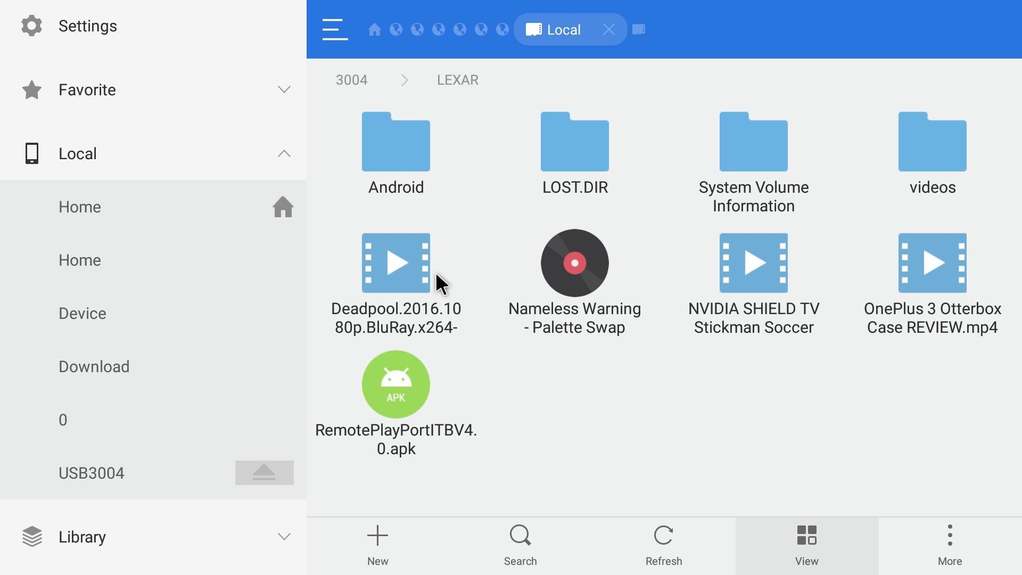
pyautogui.click(395, 407)
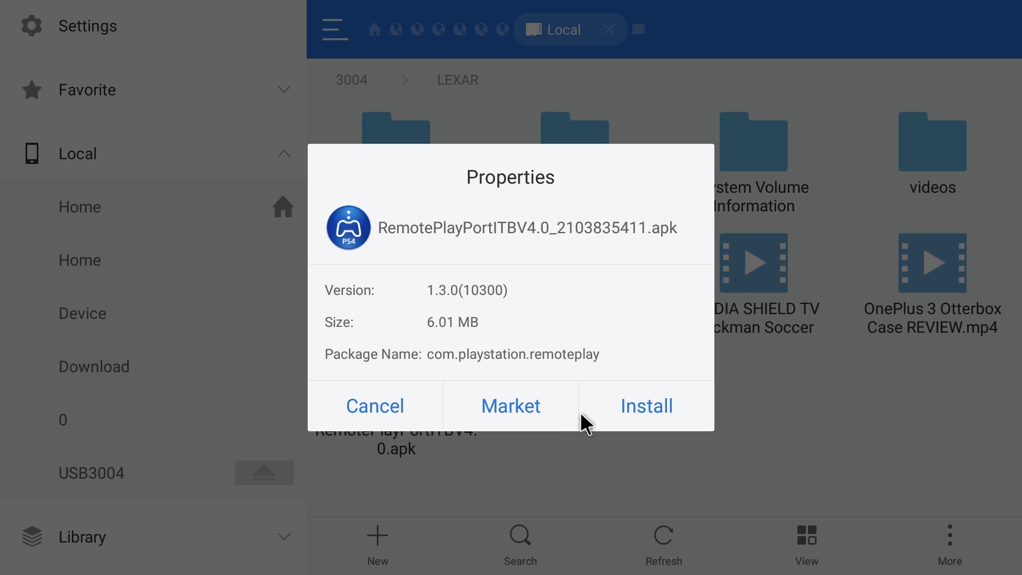
# - Install Remote Play from the APK, accept its permissions, and return home
pyautogui.click(637, 404)
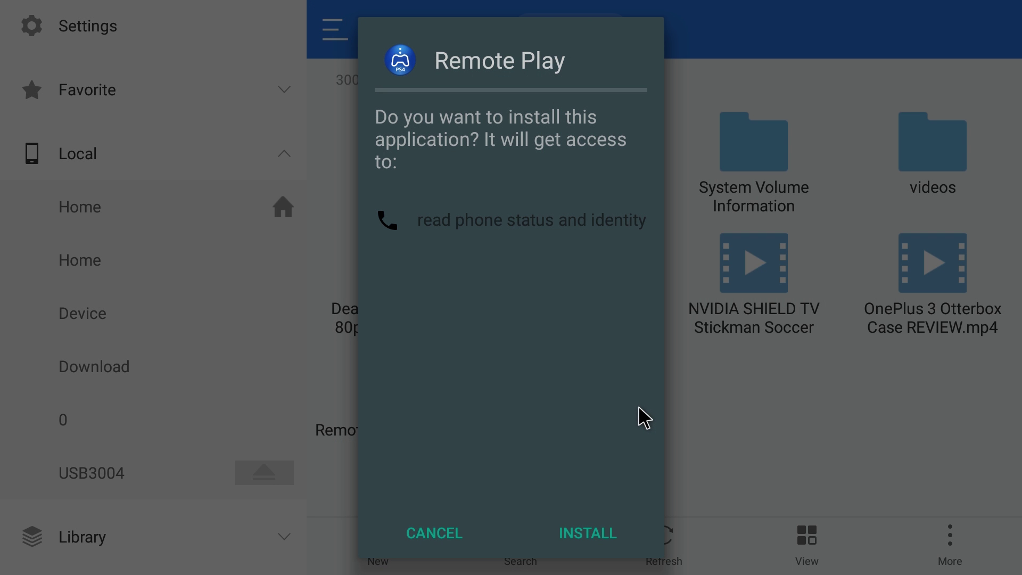
pyautogui.click(585, 528)
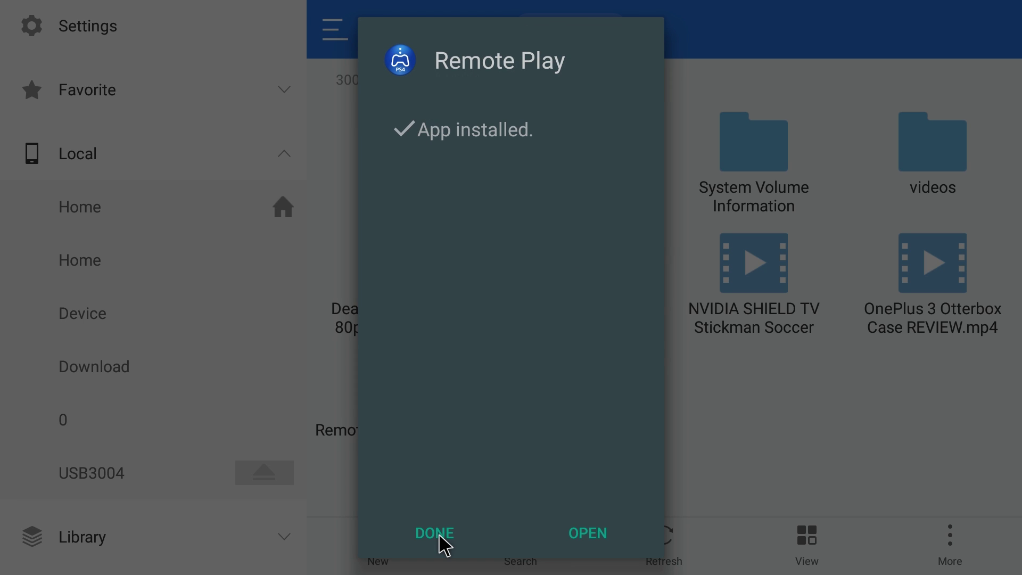
pyautogui.click(440, 536)
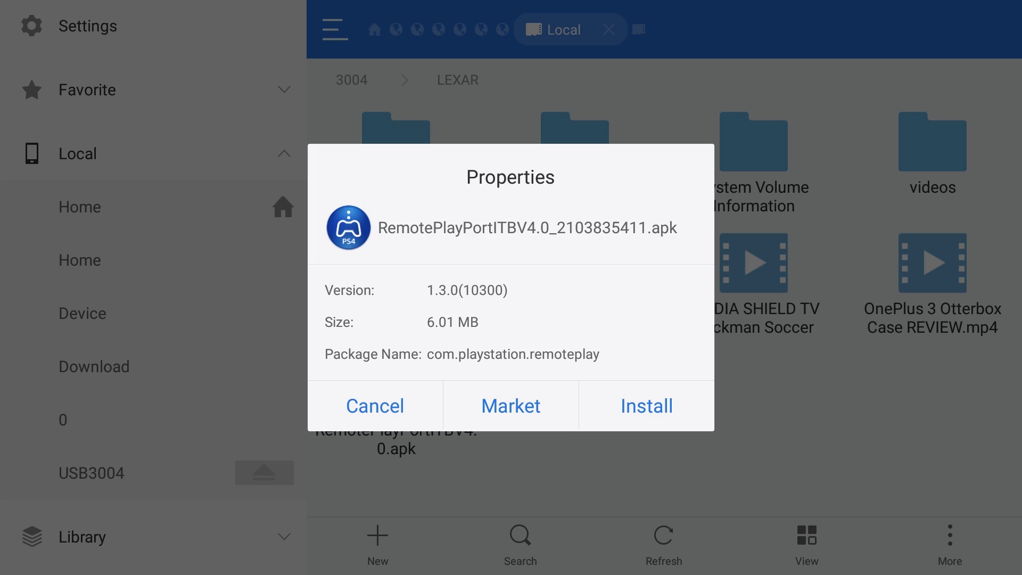
pyautogui.press('Home')
# - Browse the installed apps row for Remote Play, stopping on Sideload Launcher
pyautogui.press('Down')
pyautogui.press('Down')
pyautogui.press('Down')
pyautogui.press('Down')
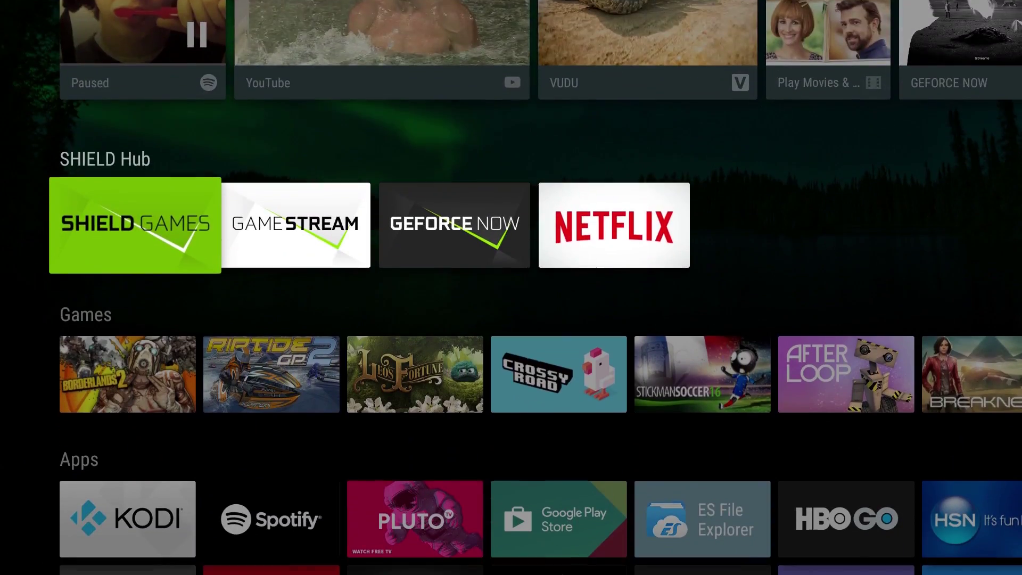
pyautogui.press('Right')
pyautogui.press('Right')
pyautogui.press('Right')
pyautogui.press('Right')
pyautogui.press('Right')
pyautogui.press('Right')
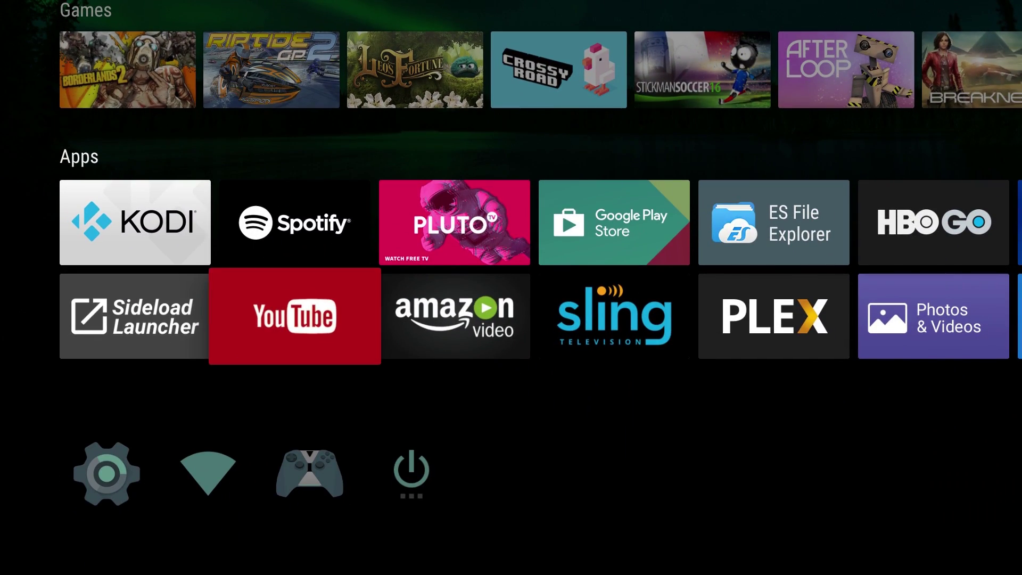
pyautogui.press('Right')
pyautogui.press('Right')
pyautogui.press('Right')
pyautogui.press('Right')
pyautogui.press('Right')
pyautogui.press('Right')
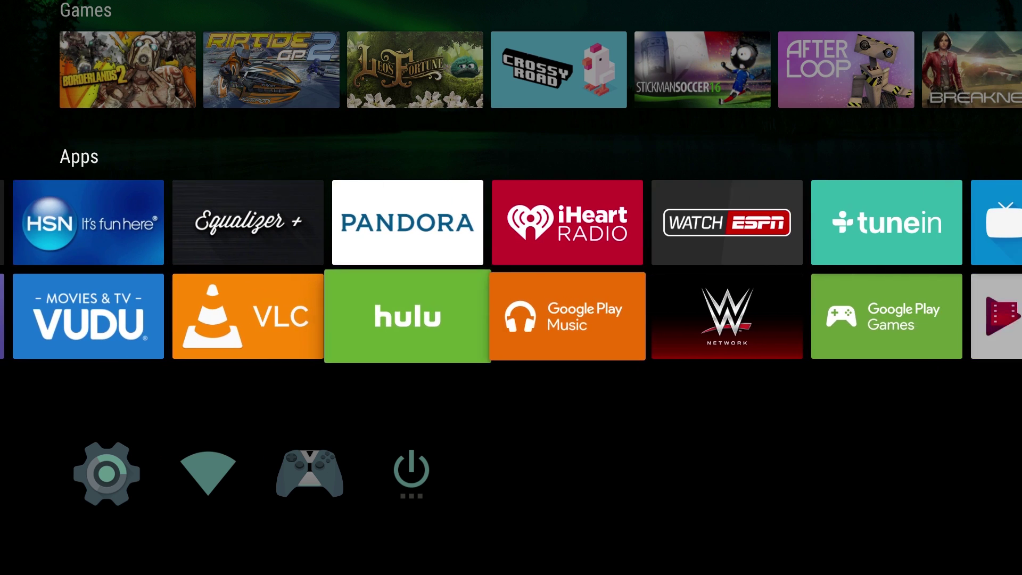
pyautogui.press('Left')
pyautogui.press('Left')
pyautogui.press('Left')
pyautogui.press('Left')
pyautogui.press('Left')
pyautogui.press('Left')
pyautogui.press('Left')
pyautogui.press('Left')
pyautogui.press('Left')
pyautogui.press('Left')
pyautogui.press('Left')
pyautogui.press('Left')
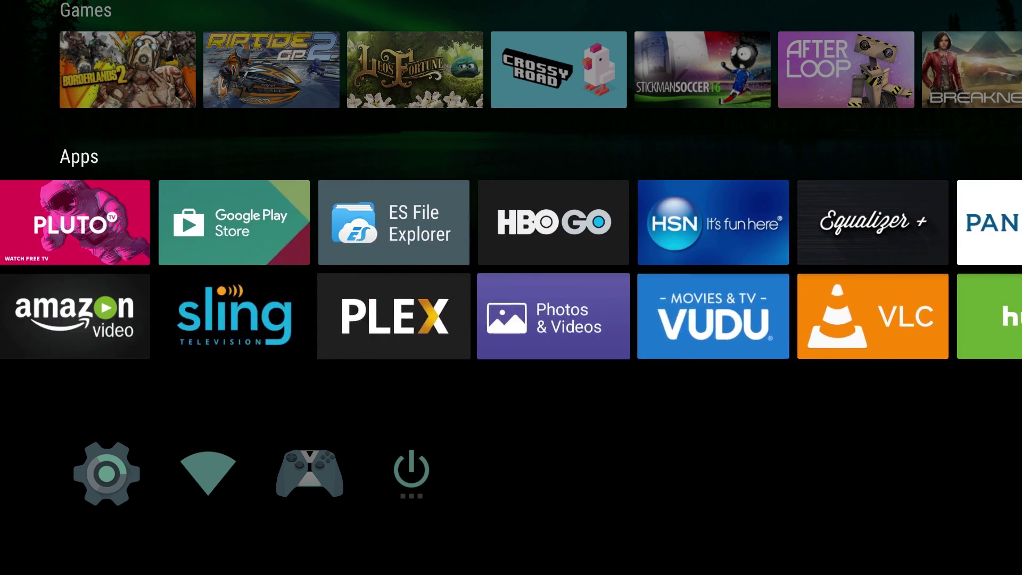
pyautogui.press('Right')
pyautogui.press('Left')
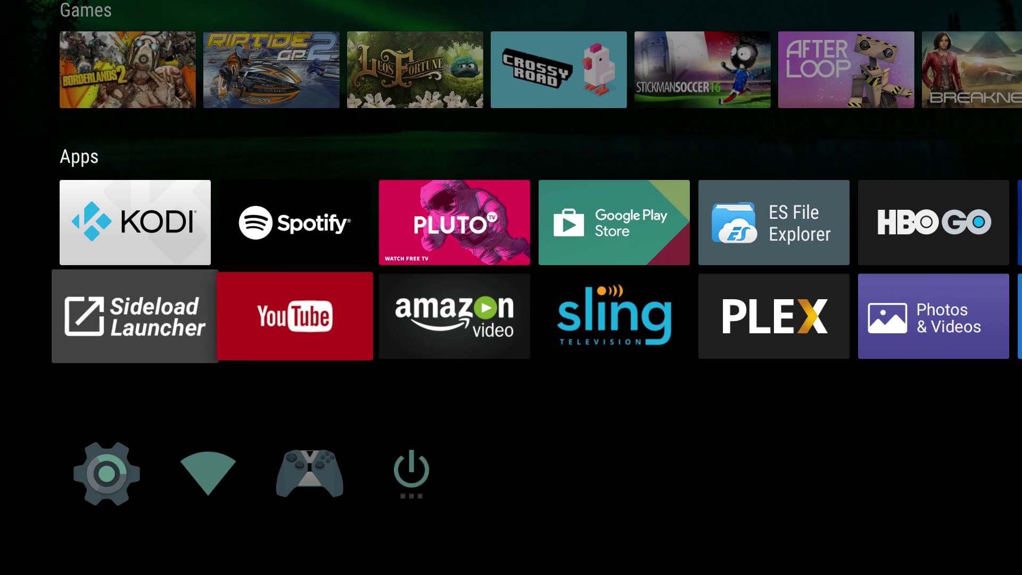
# - Open Sideload Launcher and highlight PS4 Remote Play among the sideloaded apps
pyautogui.press('Right')
pyautogui.press('Right')
pyautogui.press('Right')
pyautogui.press('Right')
pyautogui.press('Up')
pyautogui.press('Left')
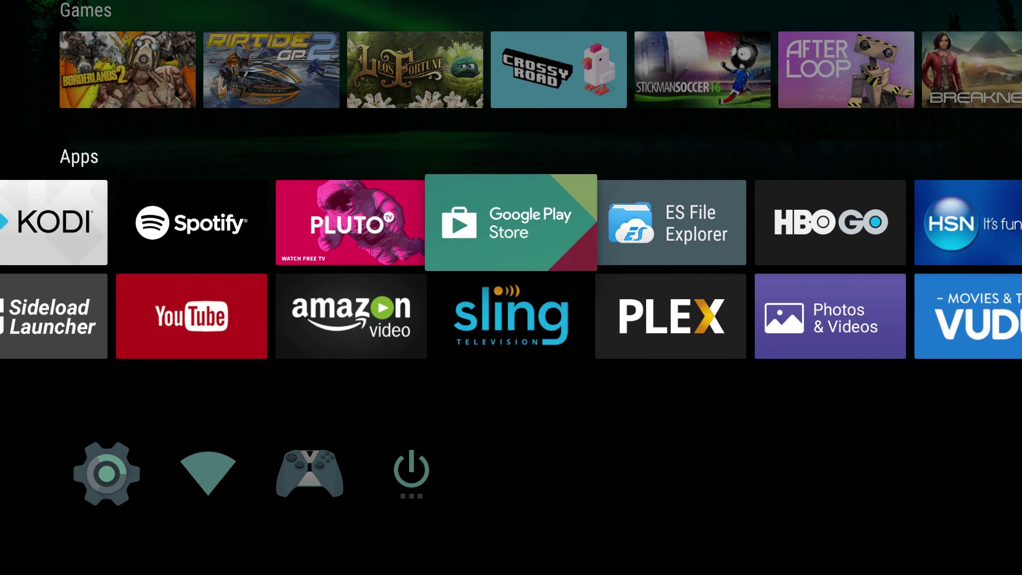
pyautogui.press('Left')
pyautogui.press('Left')
pyautogui.press('Left')
pyautogui.press('Down')
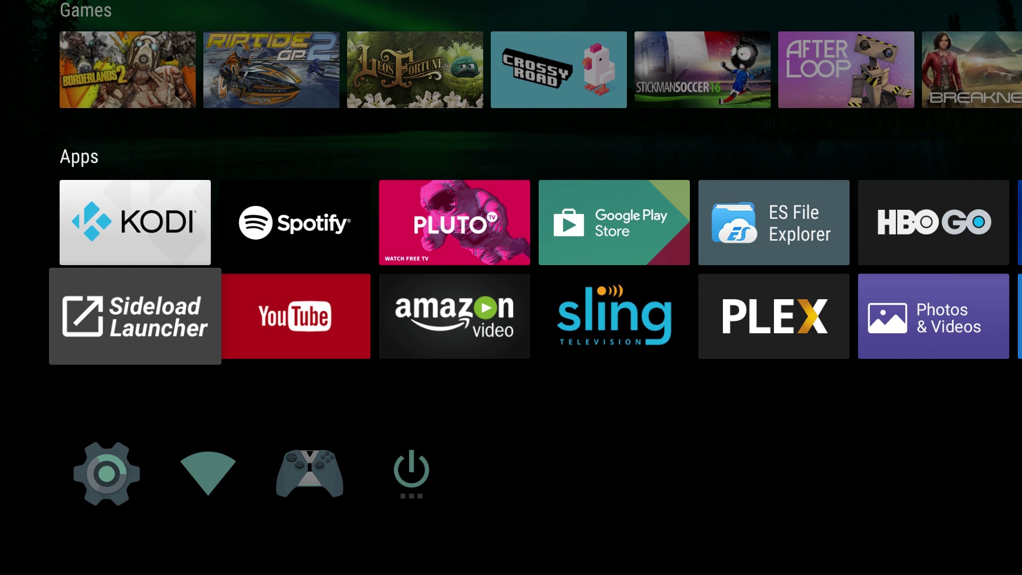
pyautogui.press('Return')
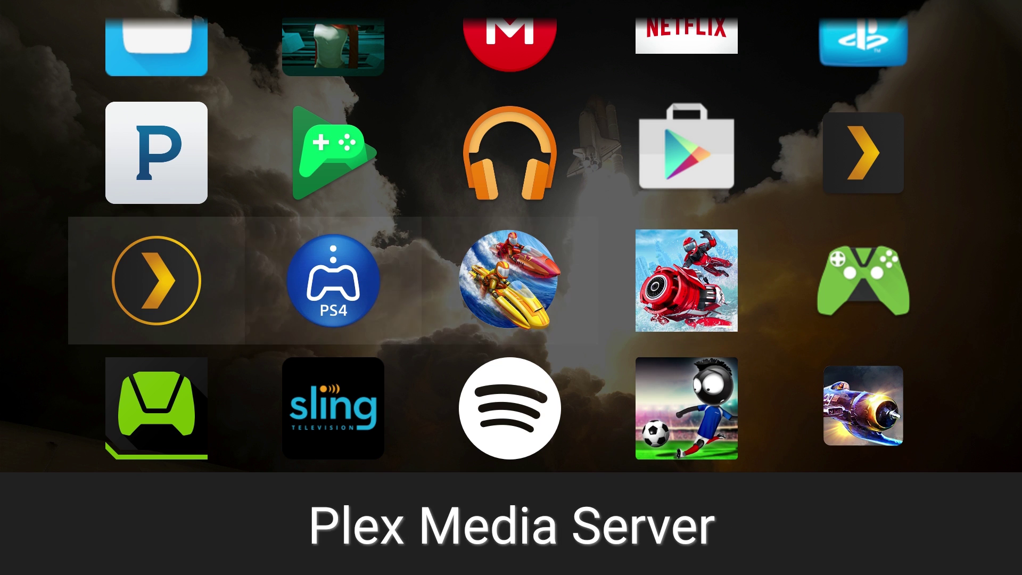
pyautogui.press('Right')
# - Launch PS4 Remote Play, skip DUALSHOCK 4 registration, and continue past the intro
pyautogui.press('Return')
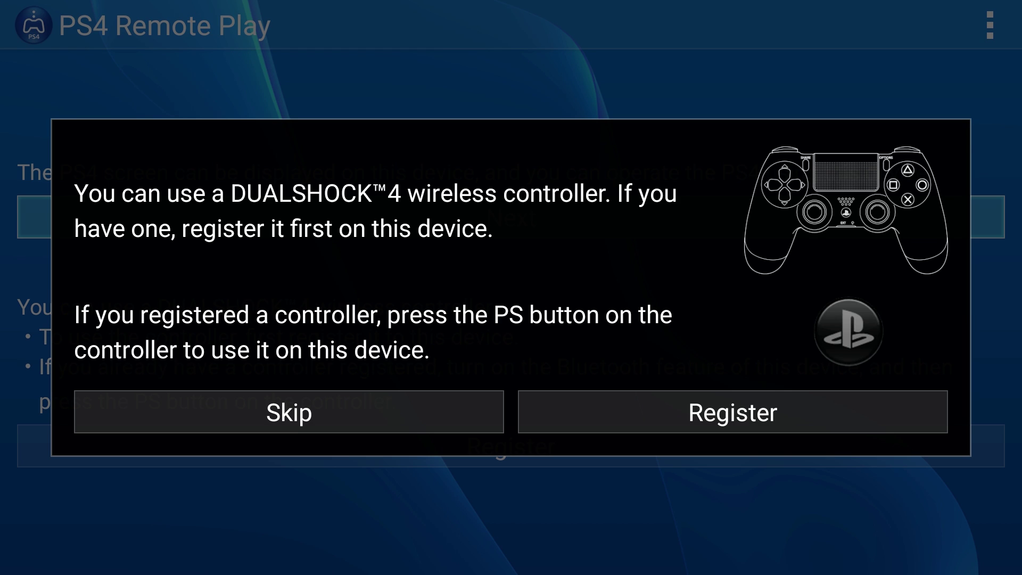
pyautogui.click(302, 412)
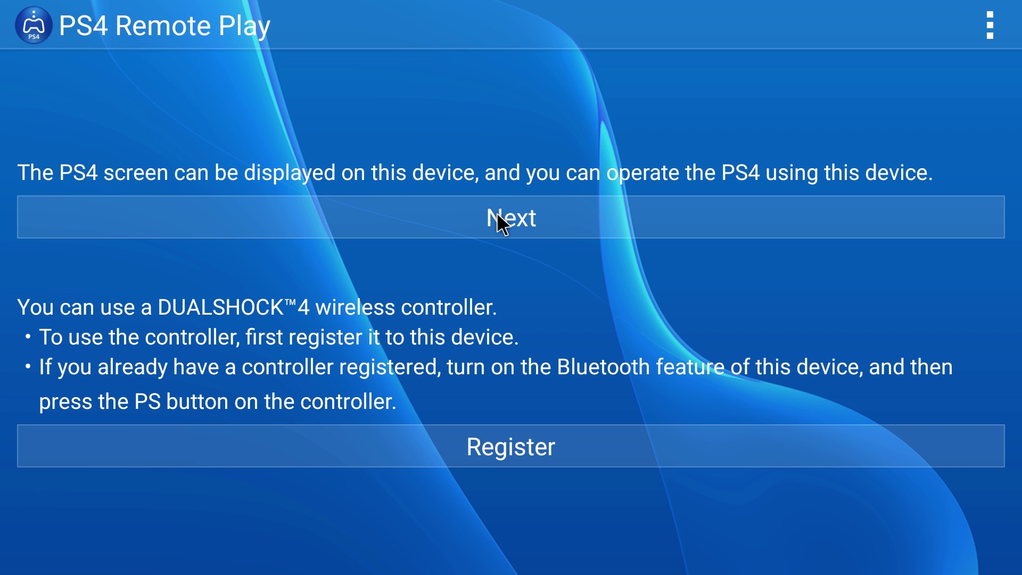
pyautogui.click(496, 212)
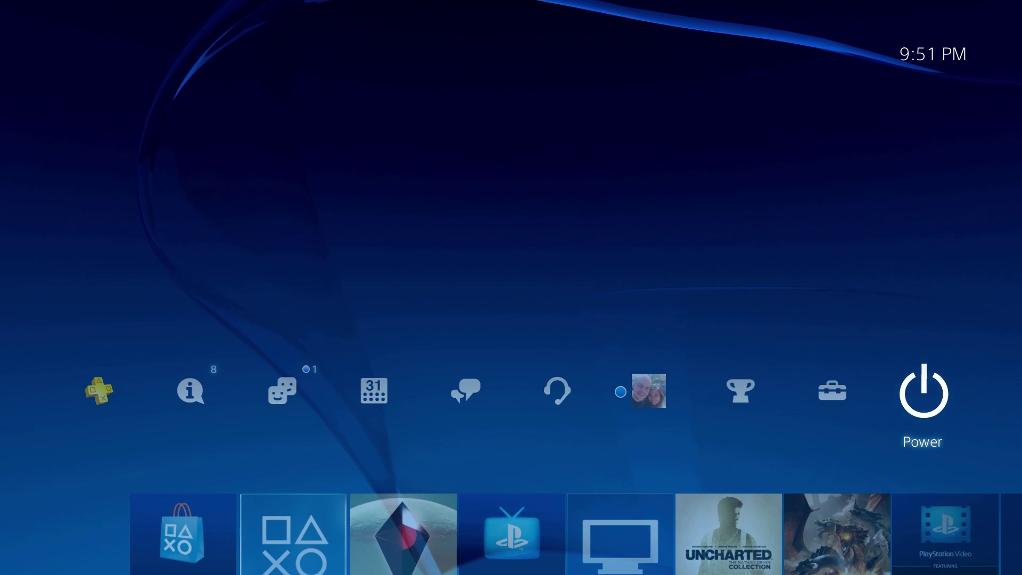
# - Open Settings from the PS4 function area
pyautogui.press('Left')
pyautogui.press('Left')
pyautogui.press('Left')
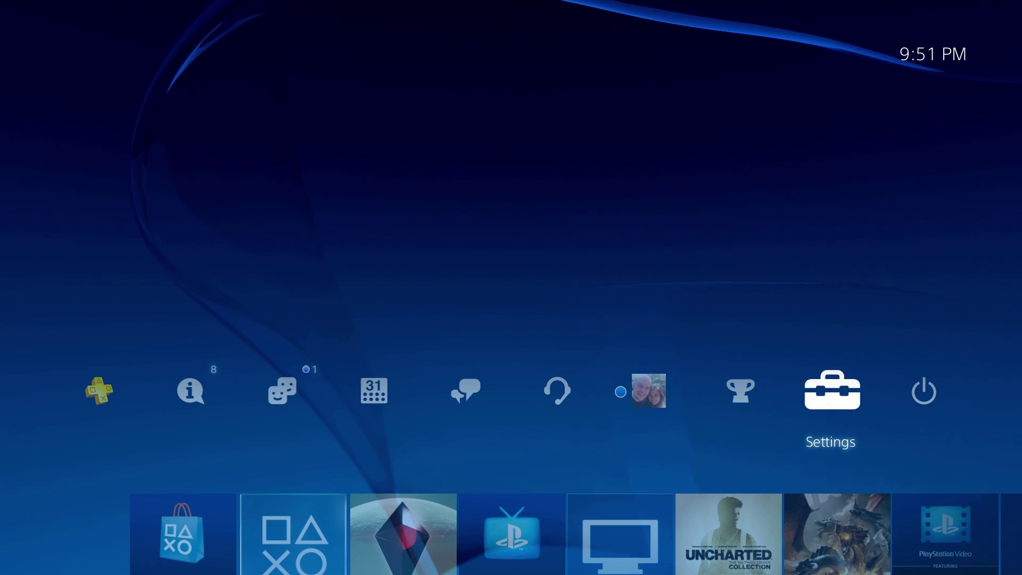
pyautogui.press('Left')
pyautogui.press('Left')
pyautogui.press('Right')
pyautogui.press('Right')
pyautogui.press('Right')
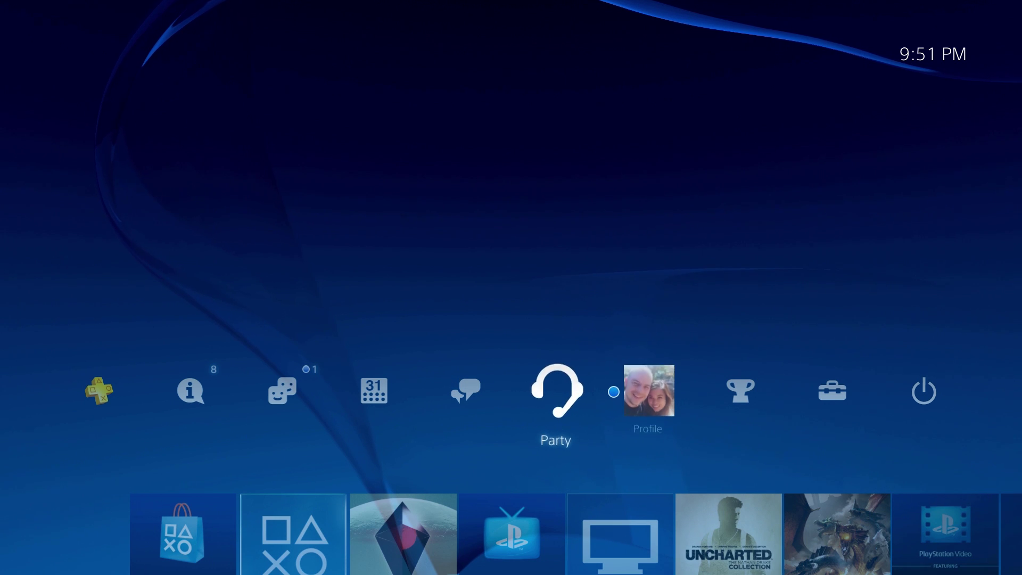
pyautogui.press('Right')
pyautogui.press('Return')
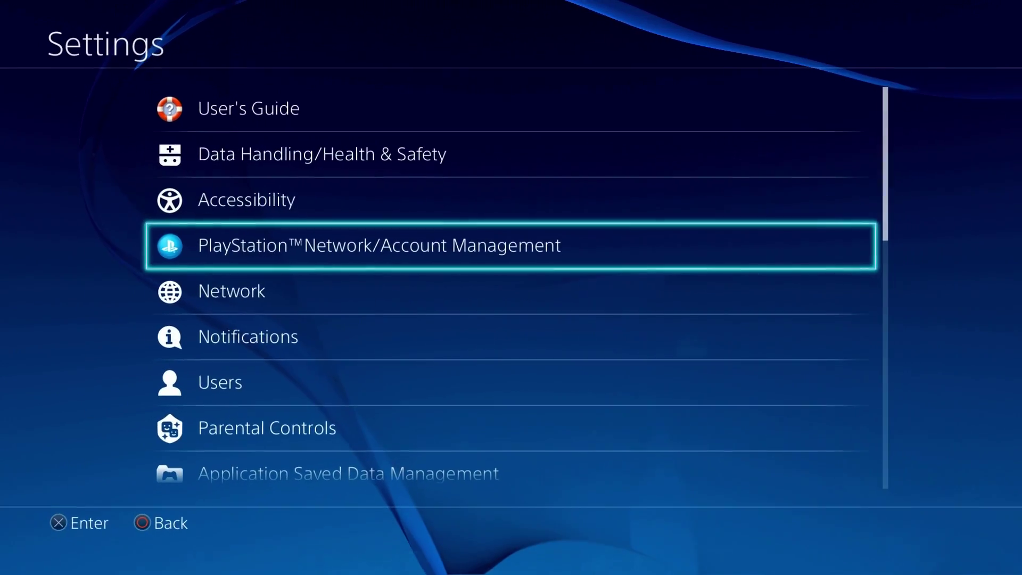
# - Go to Remote Play Connection Settings > Add Device to show the pairing number
pyautogui.press('Down')
pyautogui.press('Down')
pyautogui.press('Up')
pyautogui.press('Up')
pyautogui.press('Up')
pyautogui.press('Up')
pyautogui.press('Up')
pyautogui.press('Down')
pyautogui.press('Down')
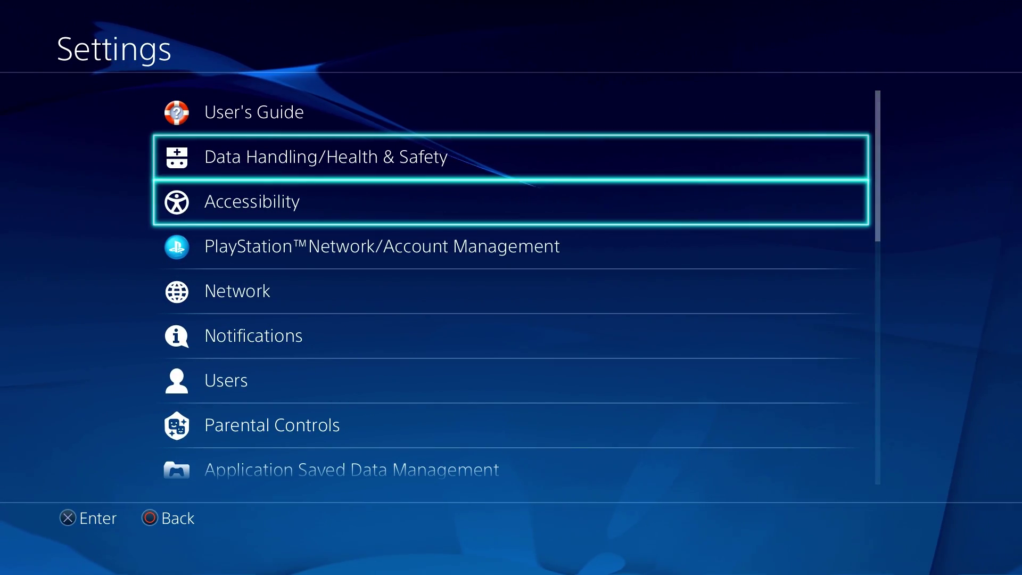
pyautogui.press('Down')
pyautogui.press('Down')
pyautogui.press('Down')
pyautogui.press('Down')
pyautogui.press('Down')
pyautogui.press('Down')
pyautogui.press('Down')
pyautogui.press('Down')
pyautogui.press('Down')
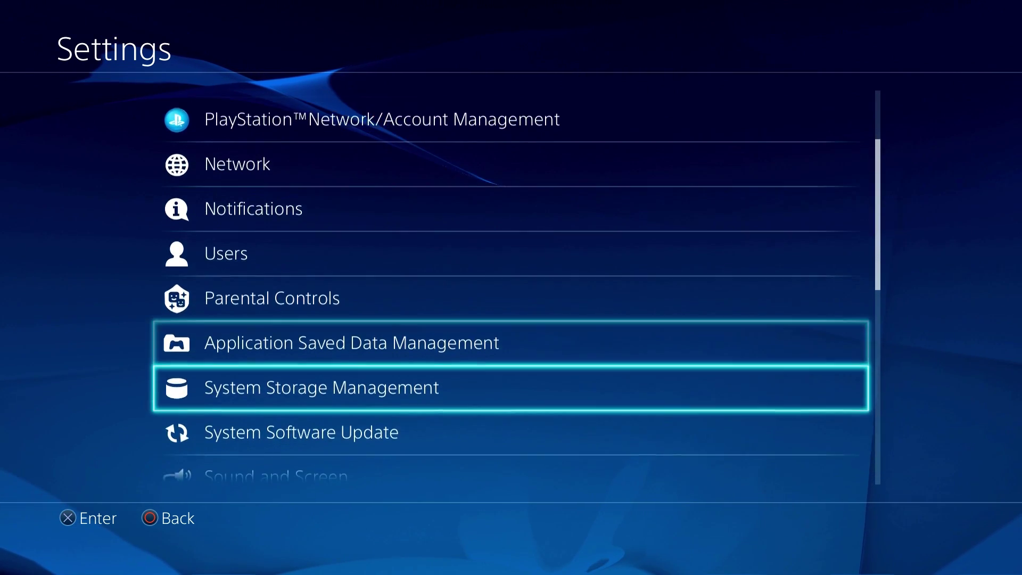
pyautogui.press('Down')
pyautogui.press('Down')
pyautogui.press('Down')
pyautogui.press('Down')
pyautogui.press('Down')
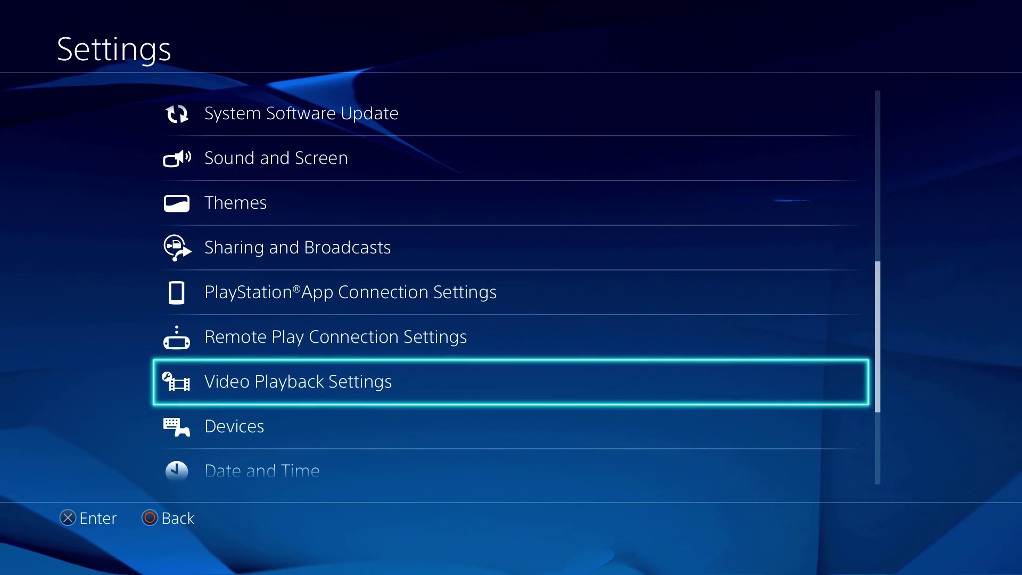
pyautogui.press('Up')
pyautogui.press('Return')
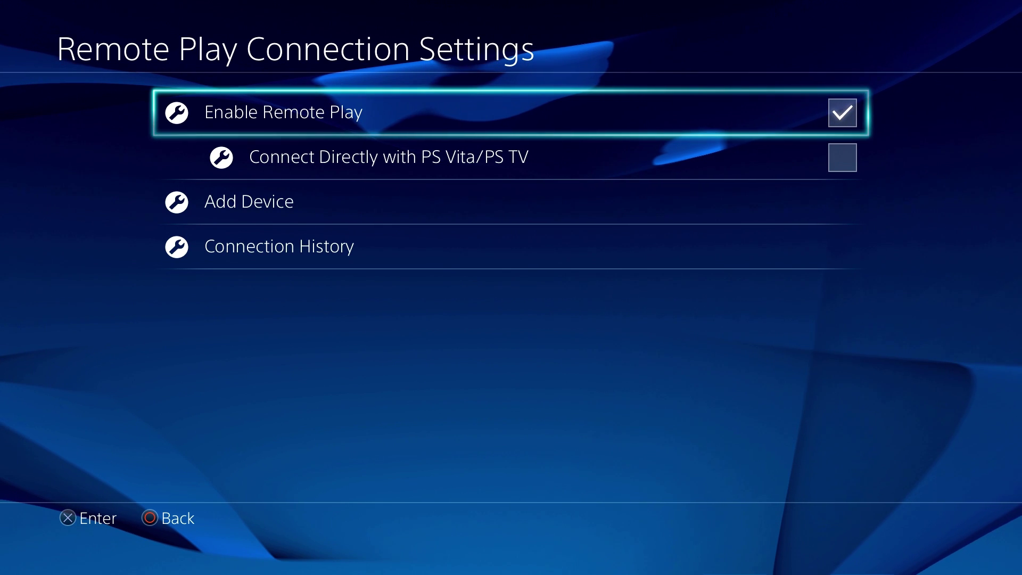
pyautogui.press('Down')
pyautogui.press('Down')
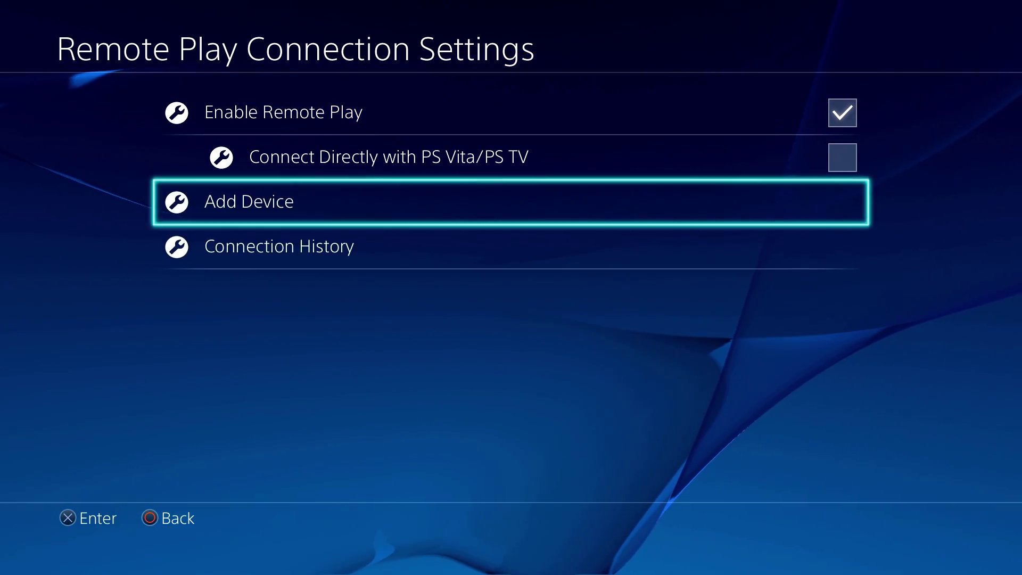
pyautogui.press('Return')
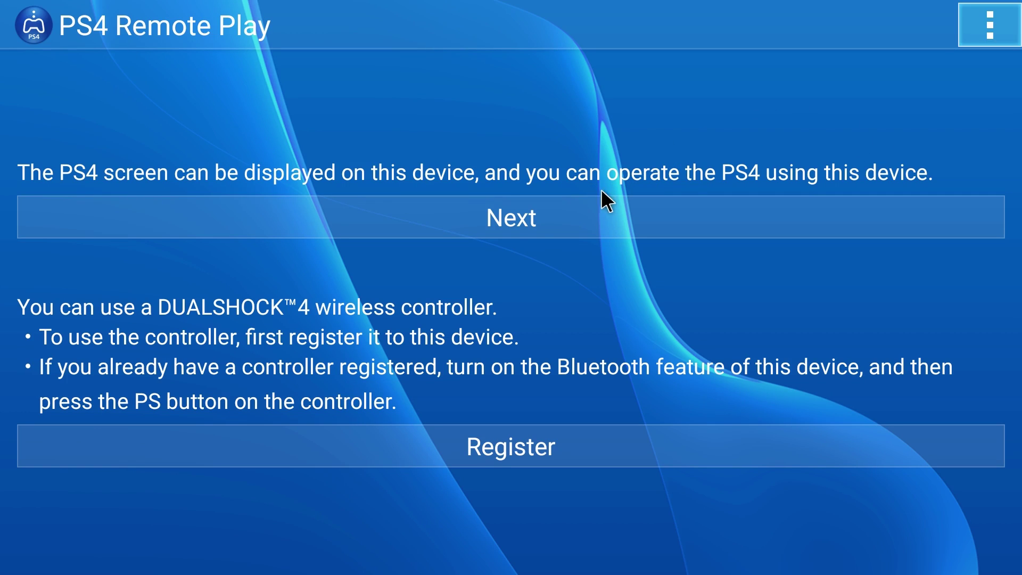
# - Skip the search and register the PS4 manually by entering the pairing number it displays
pyautogui.click(498, 215)
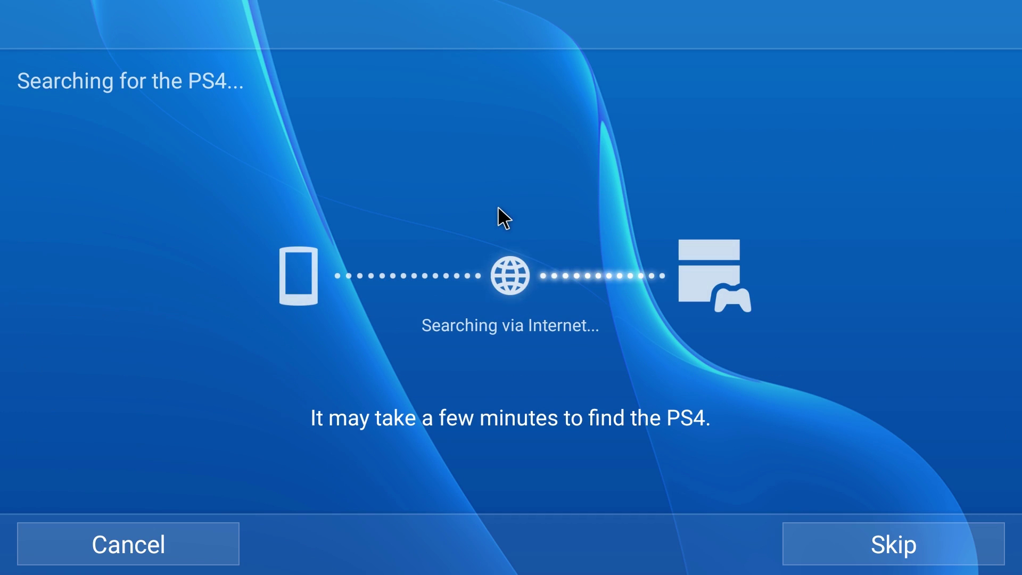
pyautogui.click(808, 548)
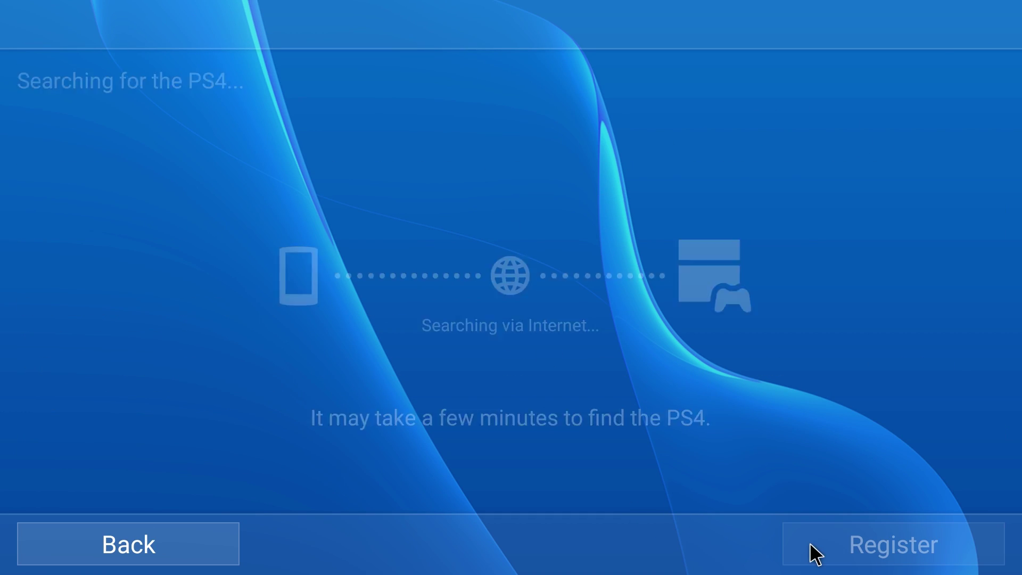
pyautogui.click(264, 344)
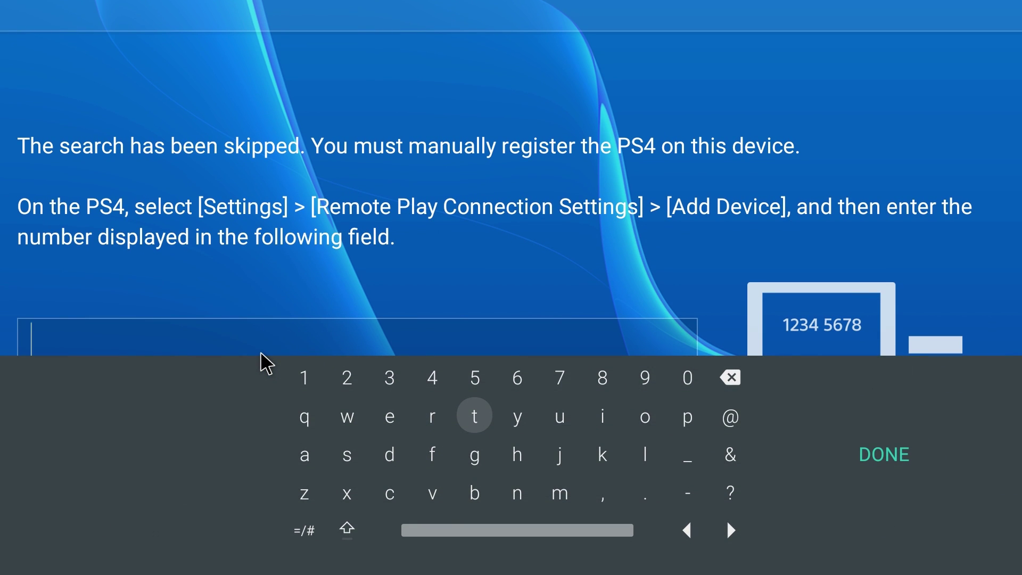
pyautogui.write('3709 1227')
pyautogui.press('Return')
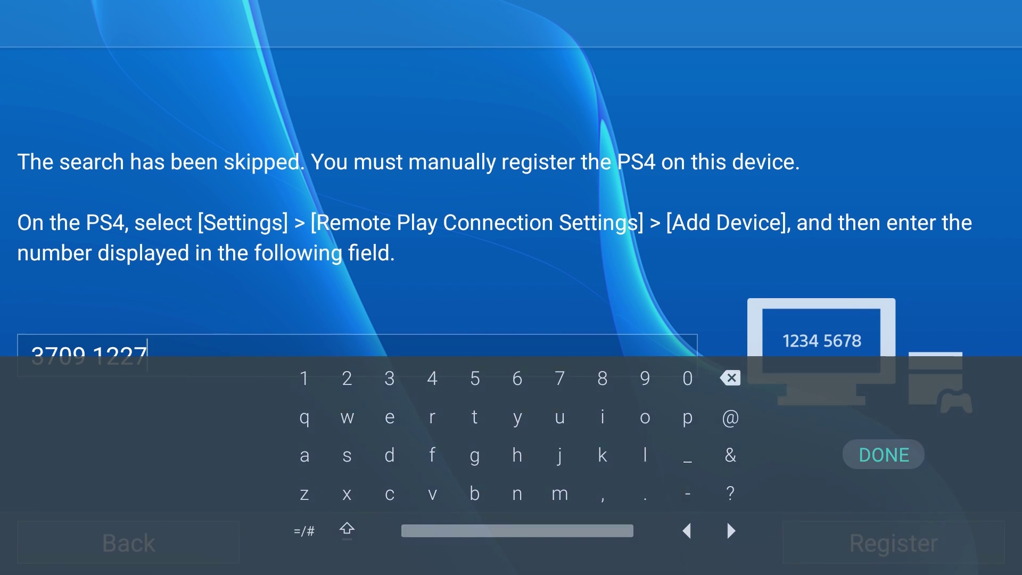
pyautogui.click(893, 543)
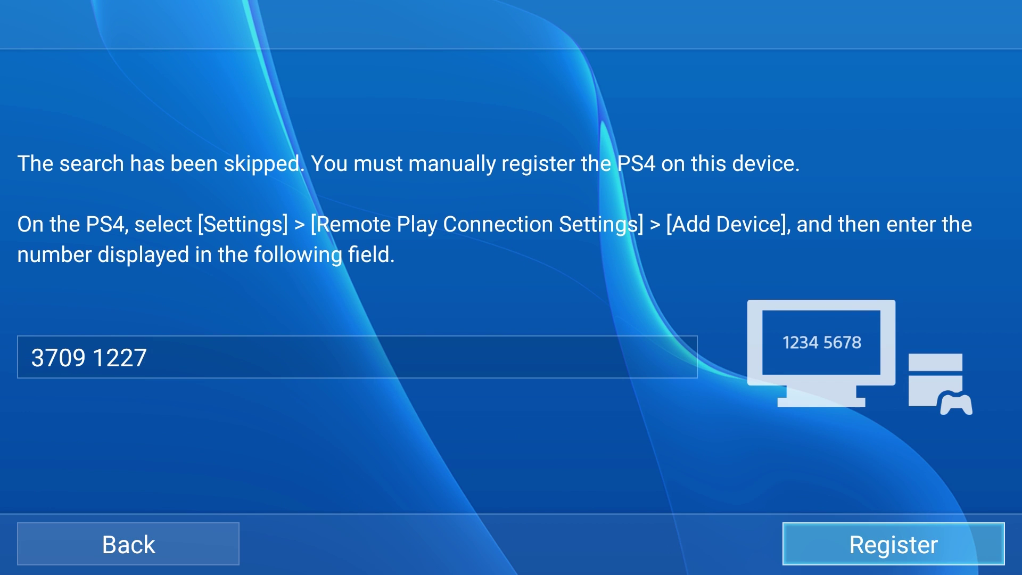
pyautogui.press('Return')
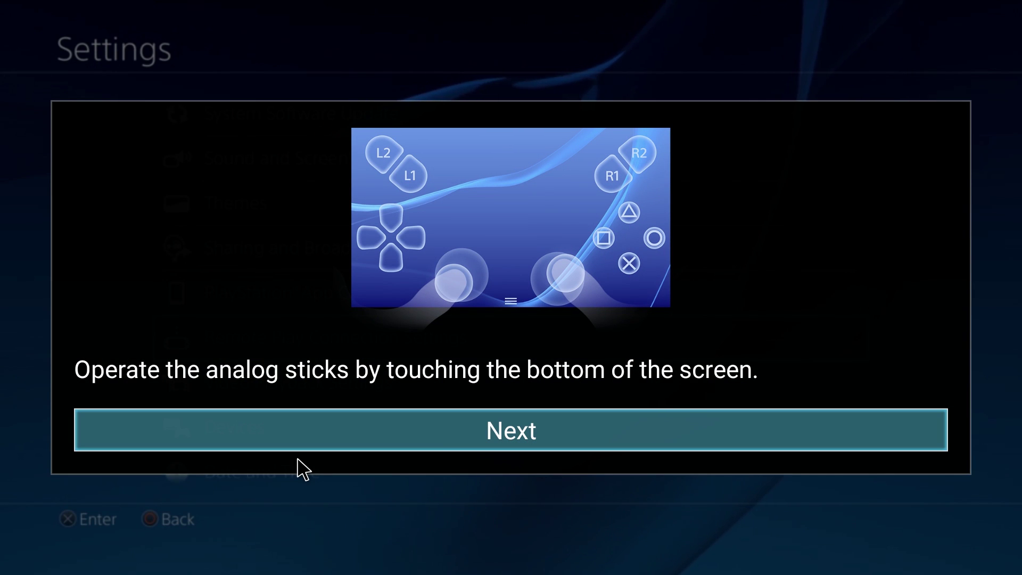
# - Step through the analog-stick and control-panel tutorial pages to reach the streamed PS4 Settings
pyautogui.click(505, 430)
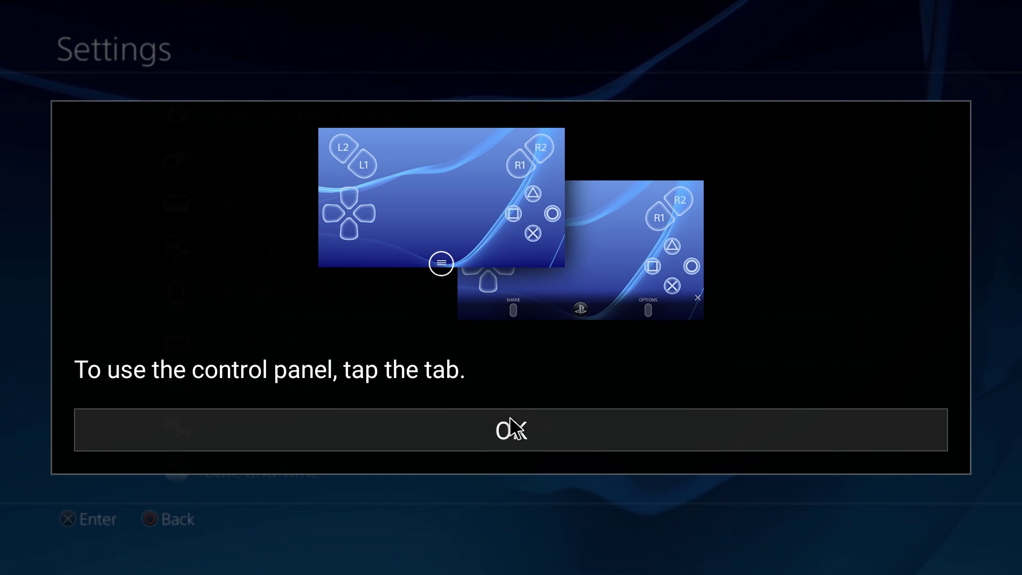
pyautogui.click(510, 418)
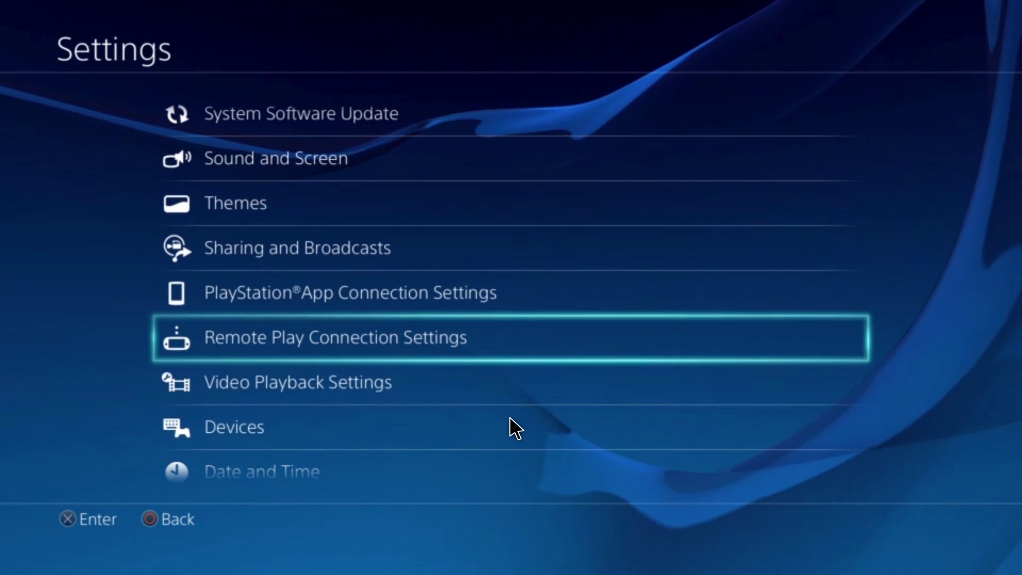
# - Leave the streamed PS4 Settings list and return to the PS4 home screen
pyautogui.press('Up')
pyautogui.press('Up')
pyautogui.press('Up')
pyautogui.press('Up')
pyautogui.press('Up')
pyautogui.press('Up')
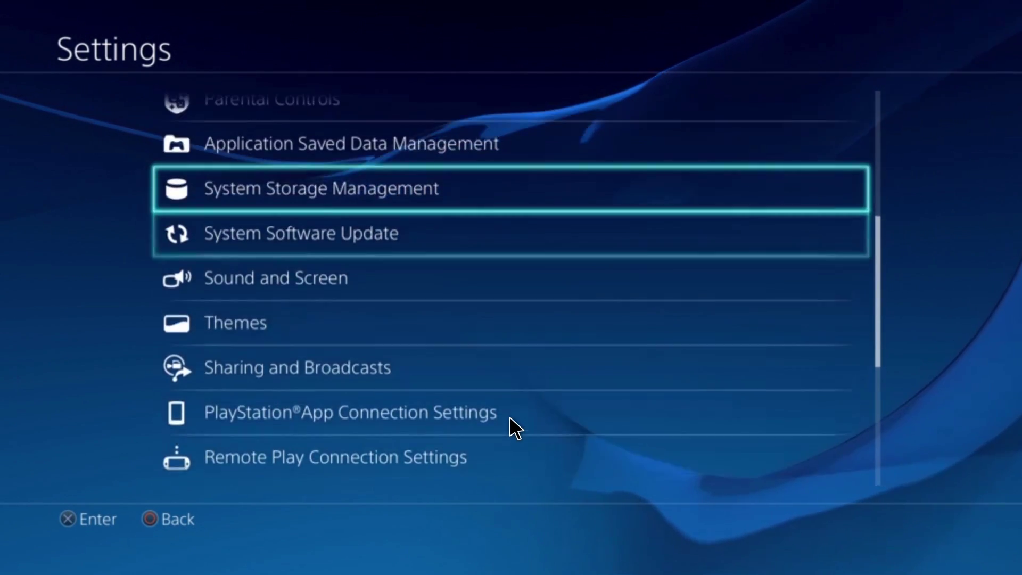
pyautogui.press('Up')
pyautogui.press('Up')
pyautogui.press('Up')
pyautogui.press('Up')
pyautogui.press('Up')
pyautogui.press('Up')
pyautogui.press('Up')
pyautogui.press('Up')
pyautogui.press('Up')
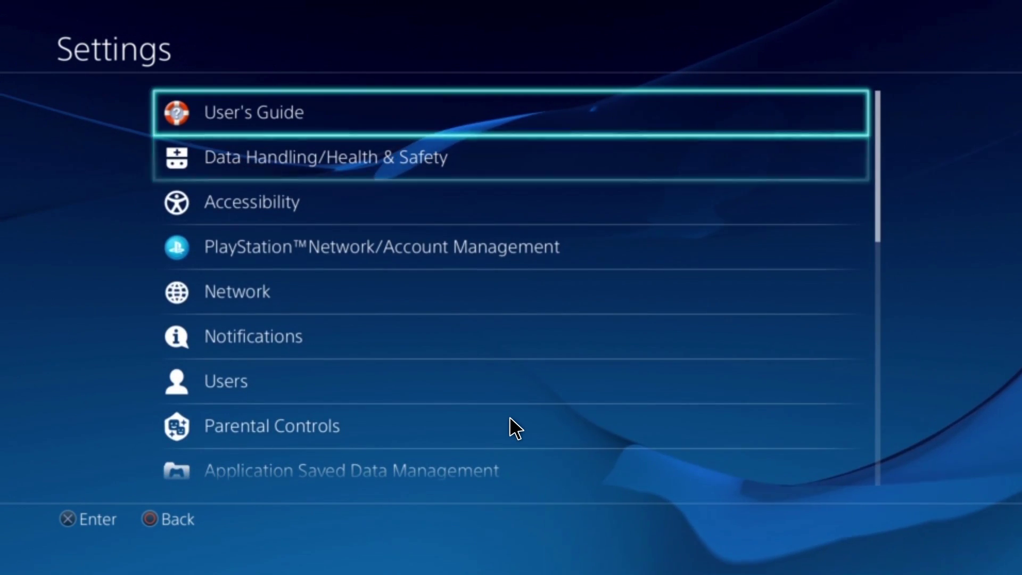
pyautogui.press('Down')
pyautogui.press('Down')
pyautogui.press('Escape')
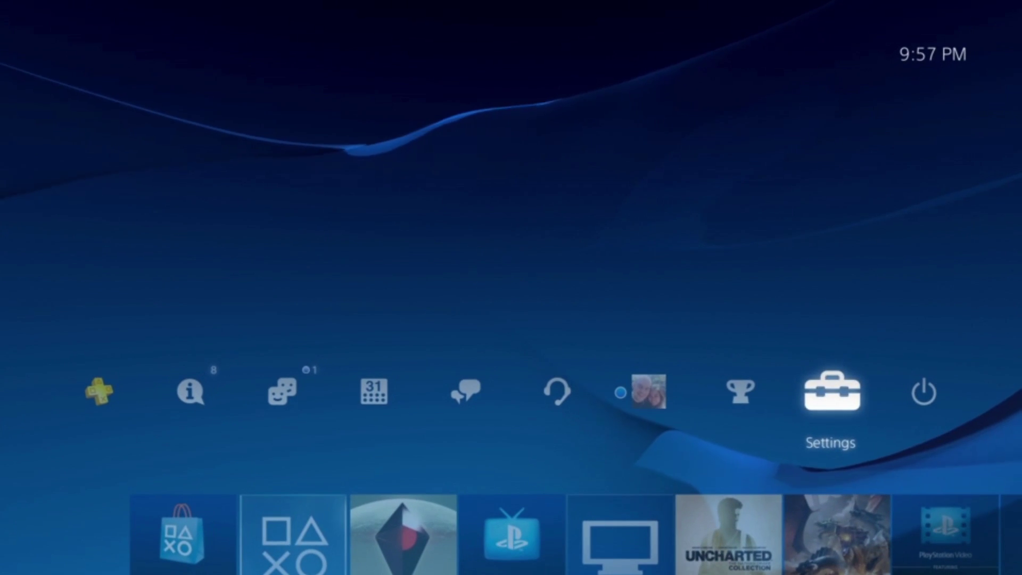
# - Move along the home game row to the No Man's Sky tile
pyautogui.press('Down')
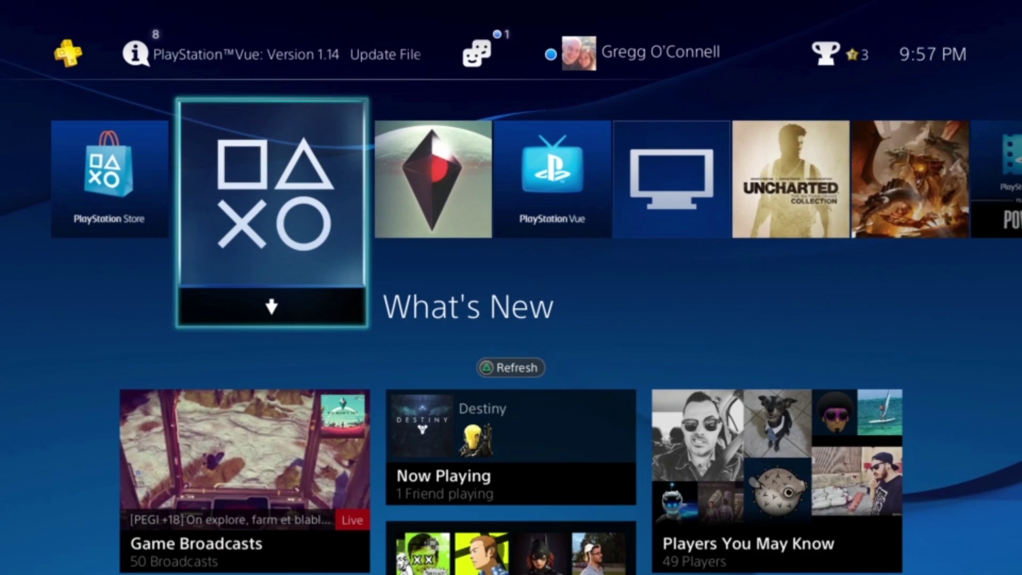
pyautogui.press('Down')
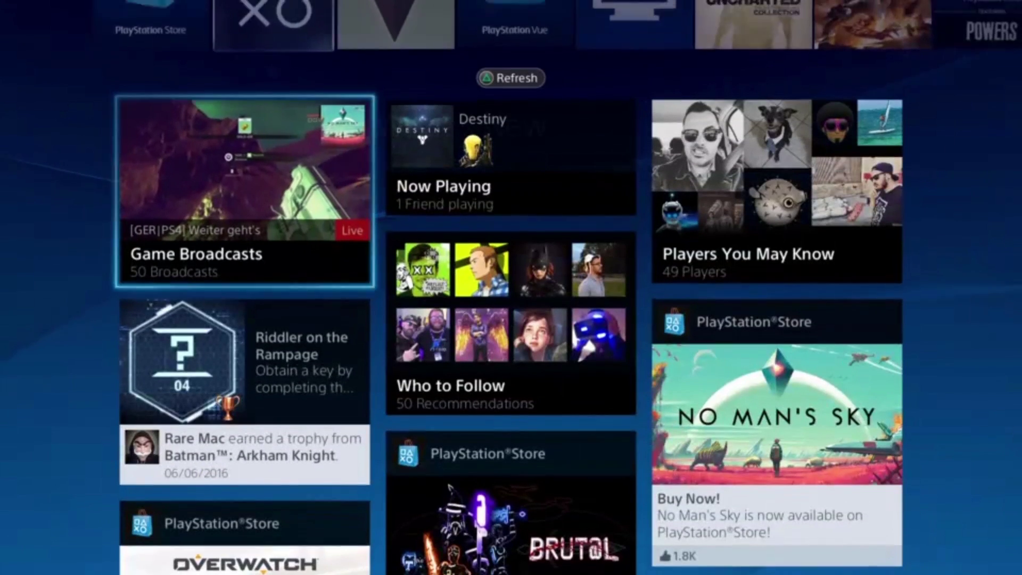
pyautogui.press('Up')
pyautogui.press('Right')
pyautogui.press('Right')
pyautogui.press('Right')
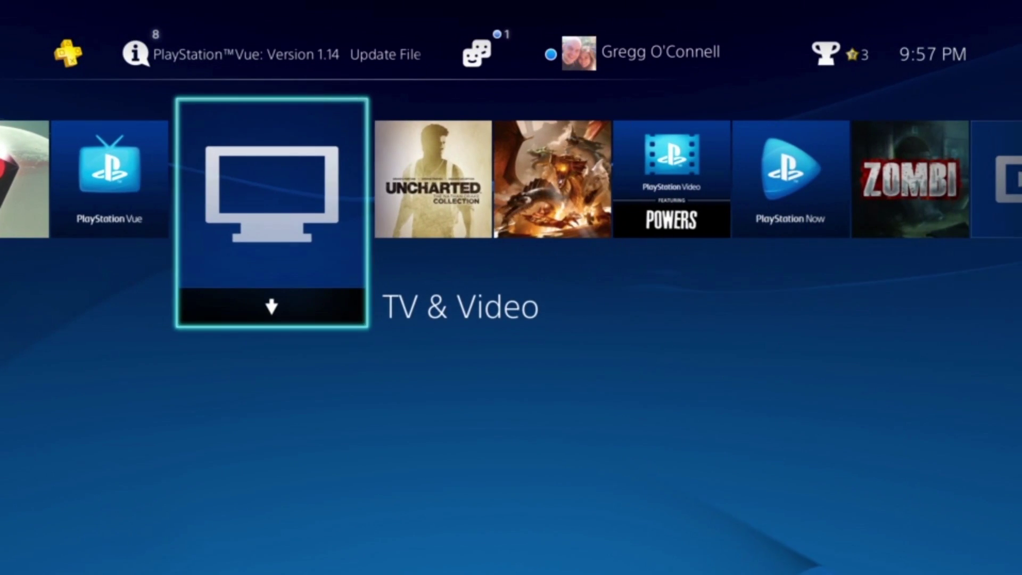
pyautogui.press('Left')
pyautogui.press('Left')
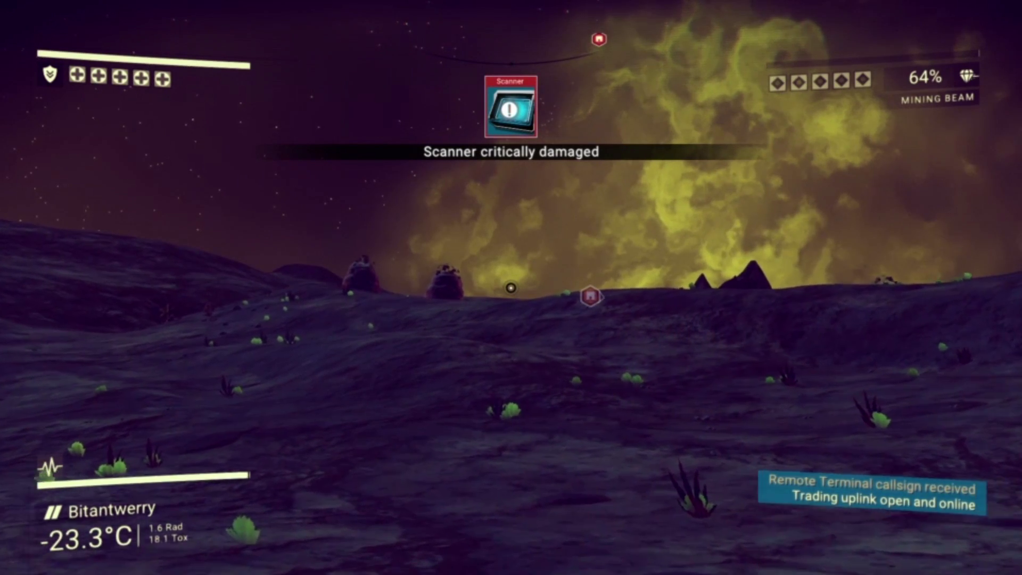
# - Walk across the planet toward the pyramids in No Man's Sky
pyautogui.press('w')
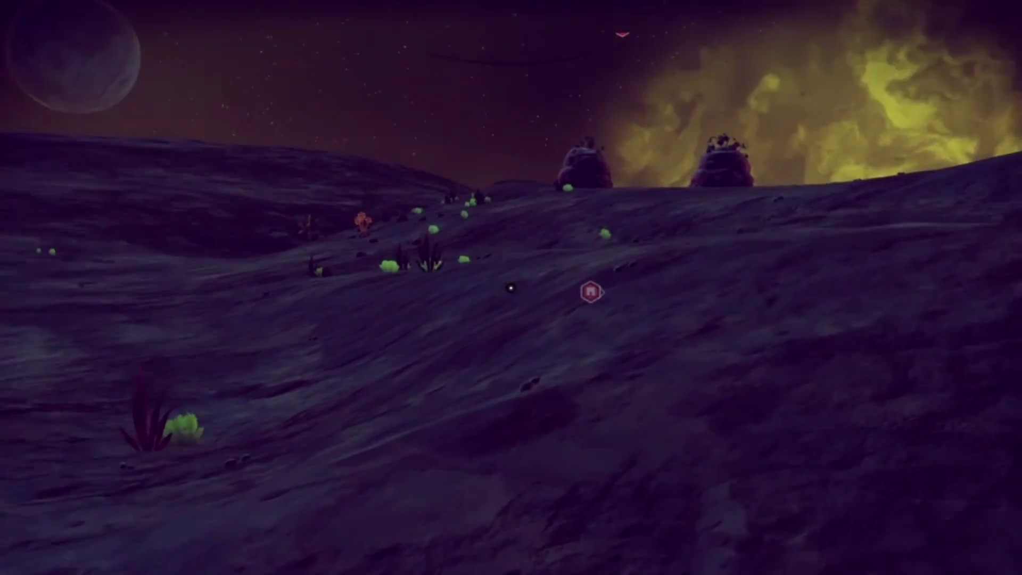
pyautogui.press('c')
pyautogui.press('w')
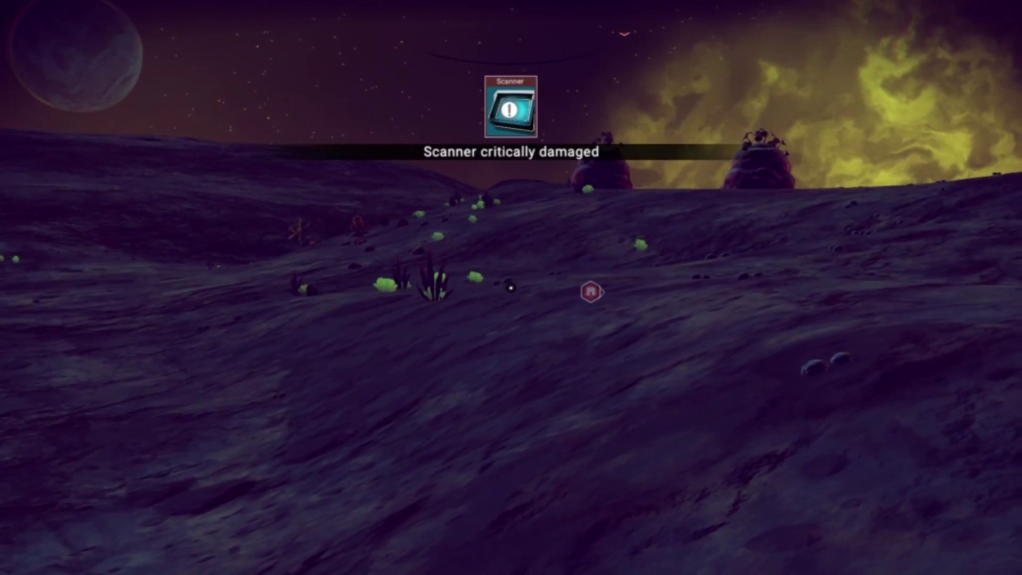
# - Mine 12 Iron from a nearby rock, then bring up the Discoveries pause menu
pyautogui.press('w')
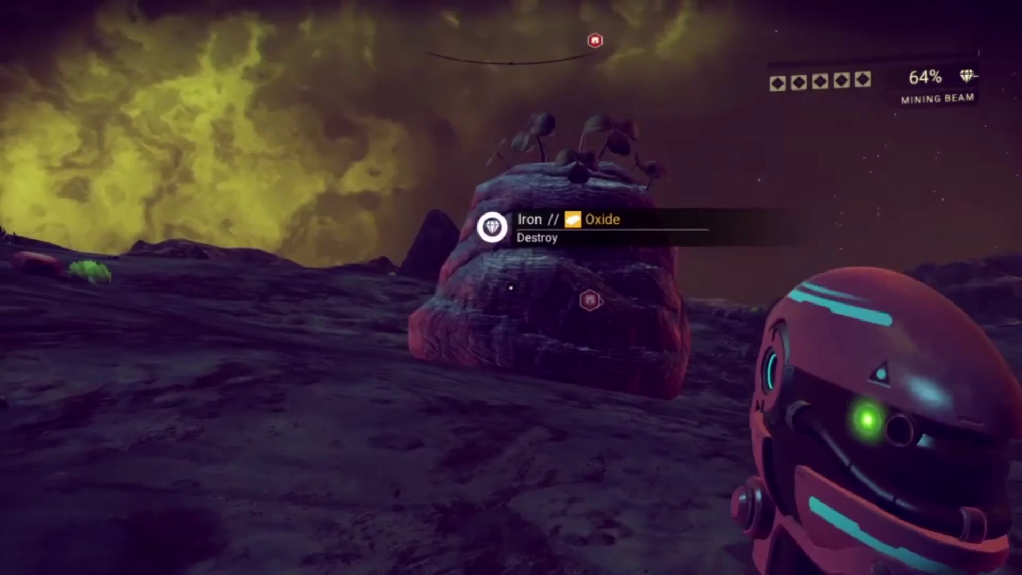
pyautogui.moveTo(511, 288); pyautogui.dragTo(510, 288)
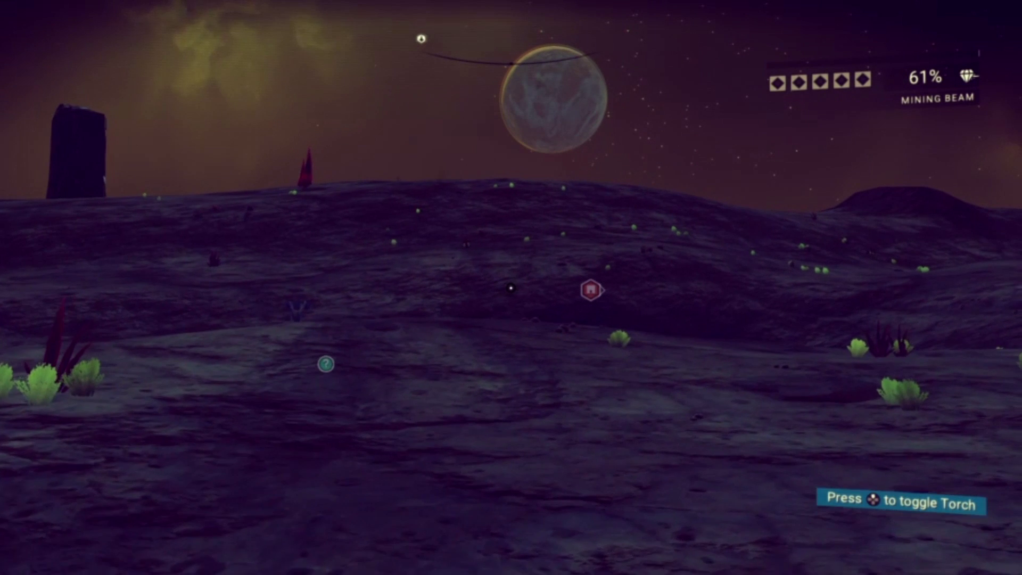
pyautogui.press('Escape')
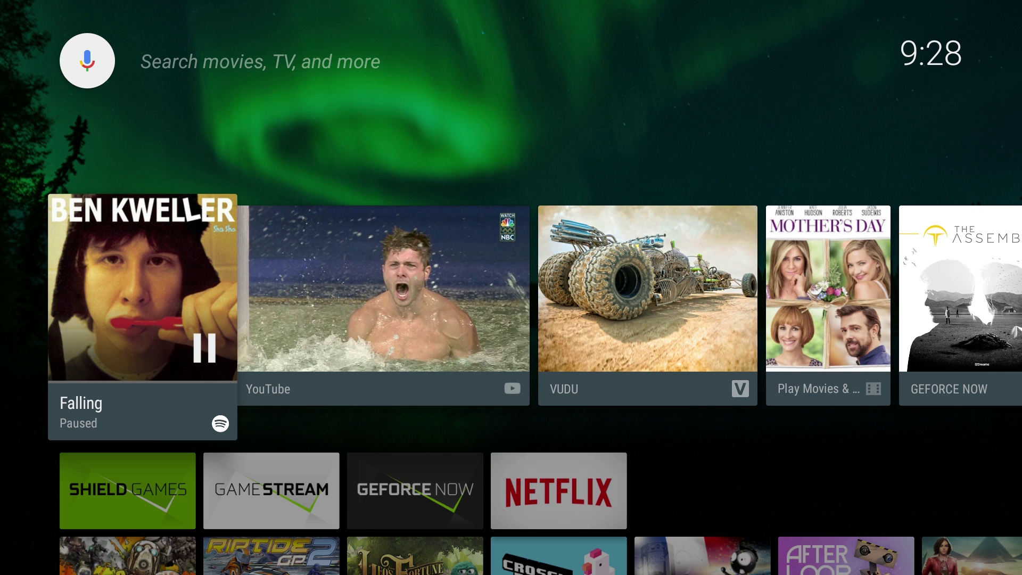
# - Scroll the Android TV home down past SHIELD Hub and Games to the Apps row
pyautogui.press('Down')
pyautogui.press('Down')
pyautogui.press('Down')
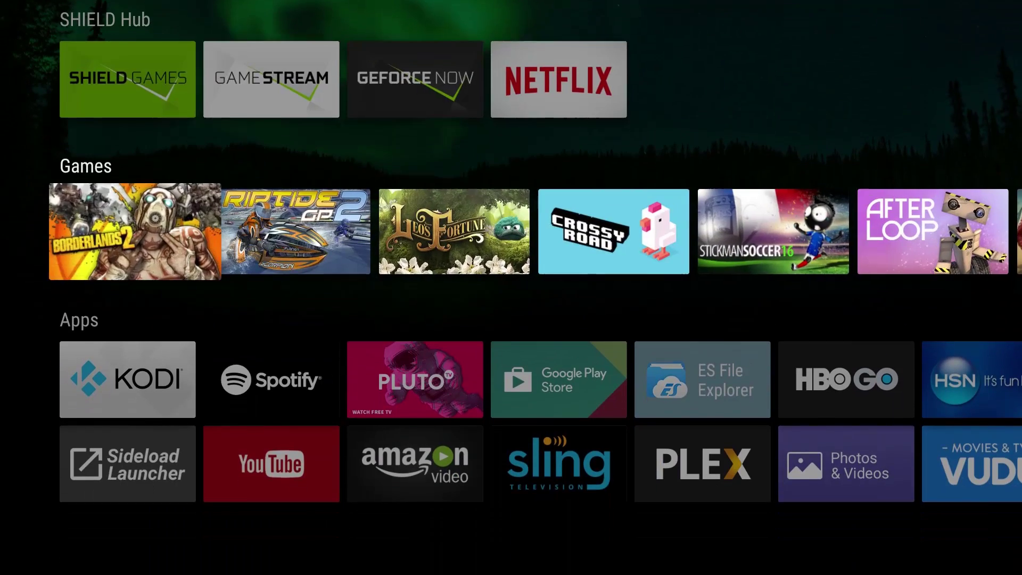